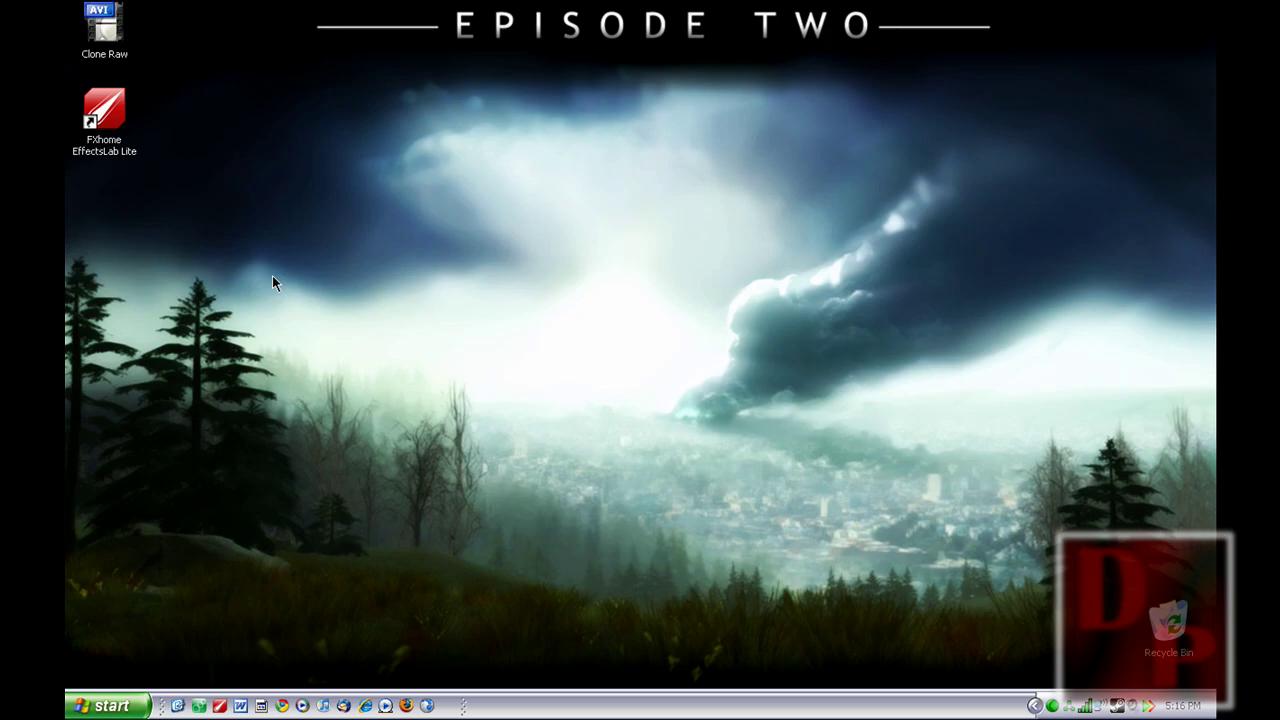
- Launch EffectsLab Lite and start a new project from the Clone Raw movie
double_click(127, 127)
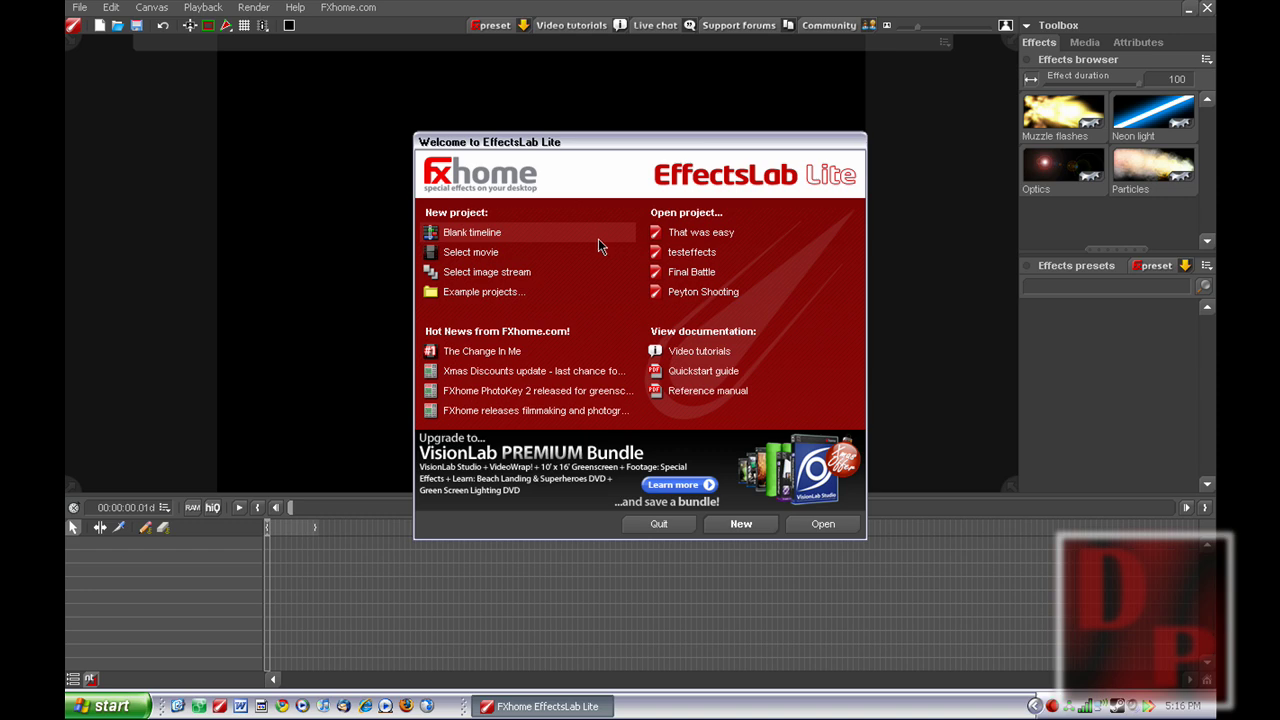
left_click(500, 258)
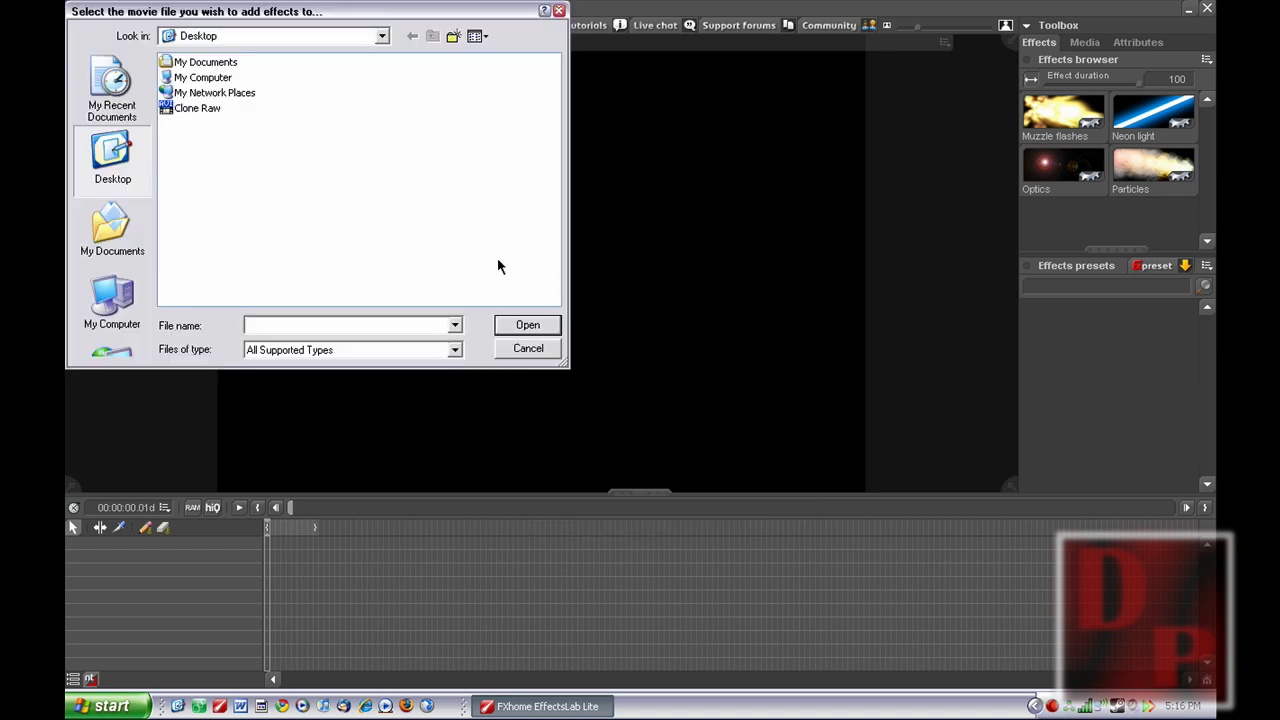
double_click(208, 118)
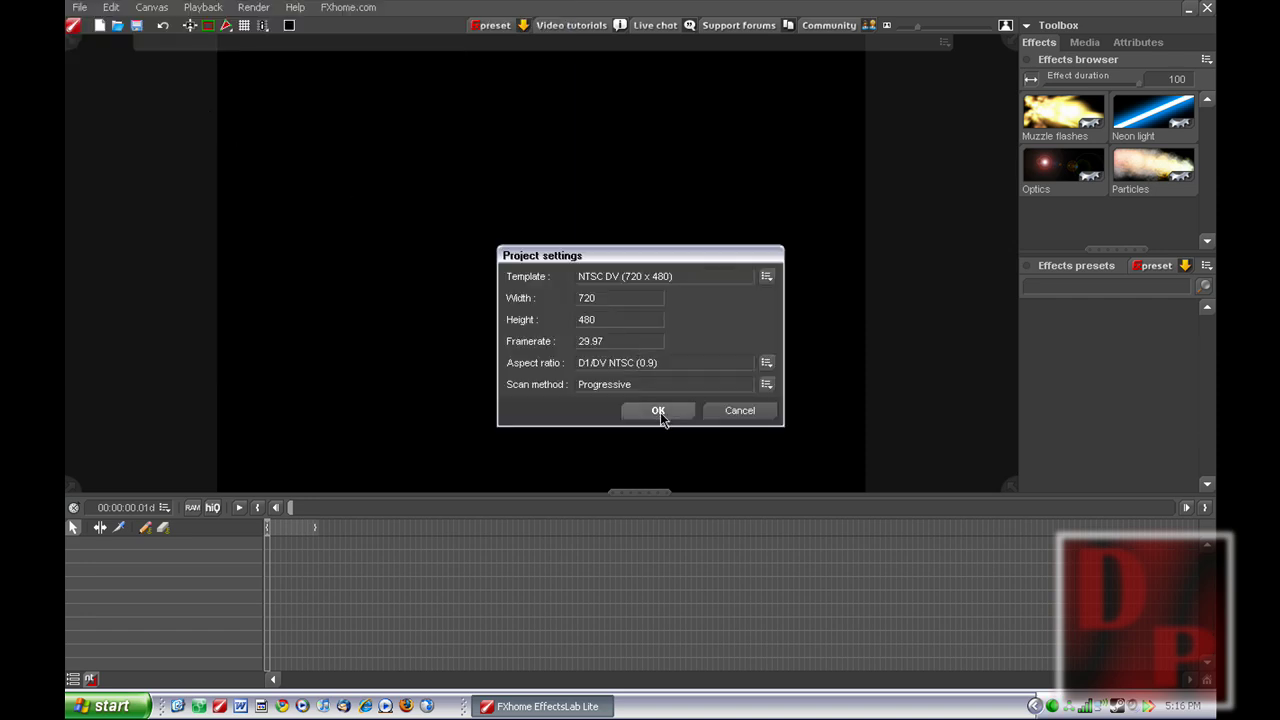
- Accept the NTSC DV 720 x 480 settings and delete the Clone Raw layer from the timeline
left_click(659, 411)
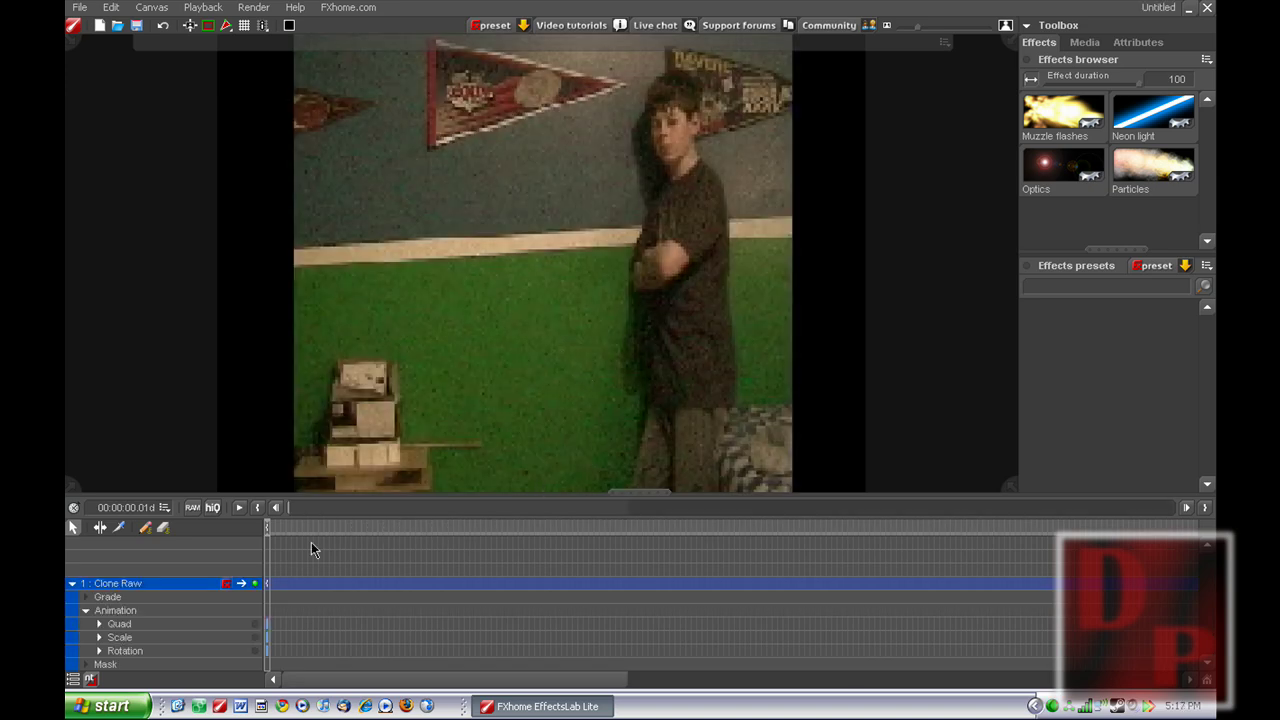
left_click(1088, 44)
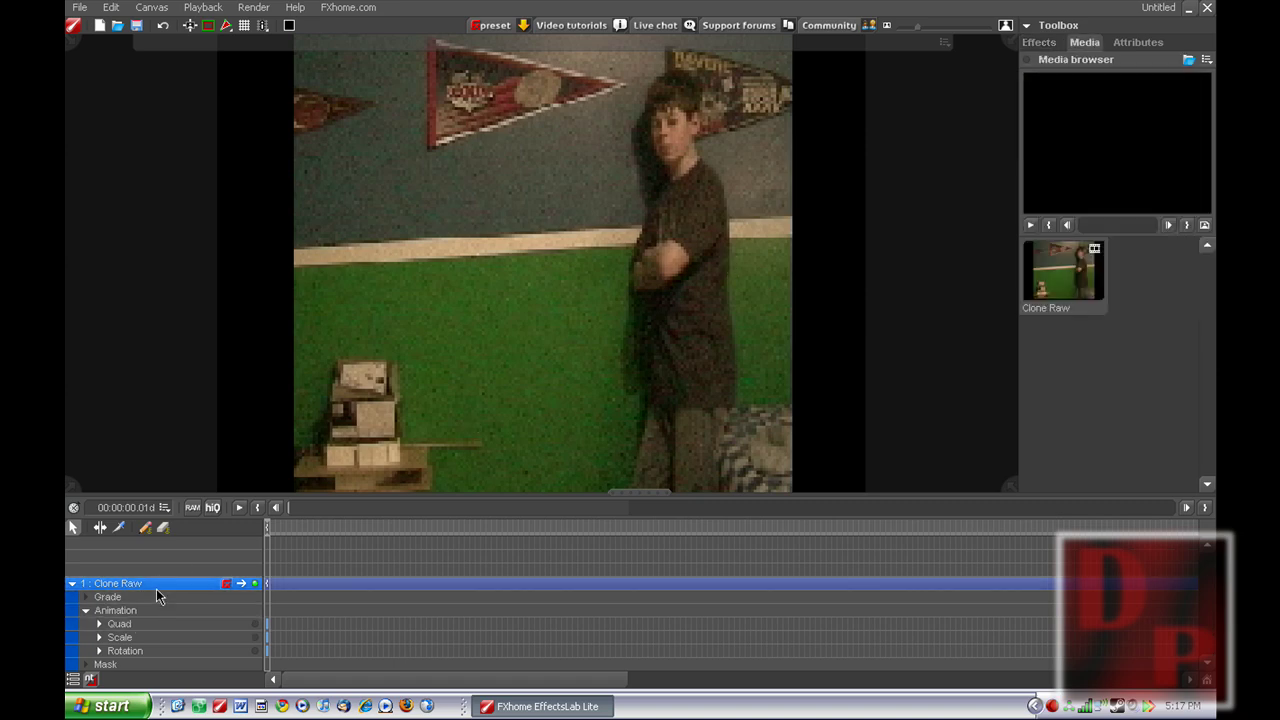
left_click(172, 590)
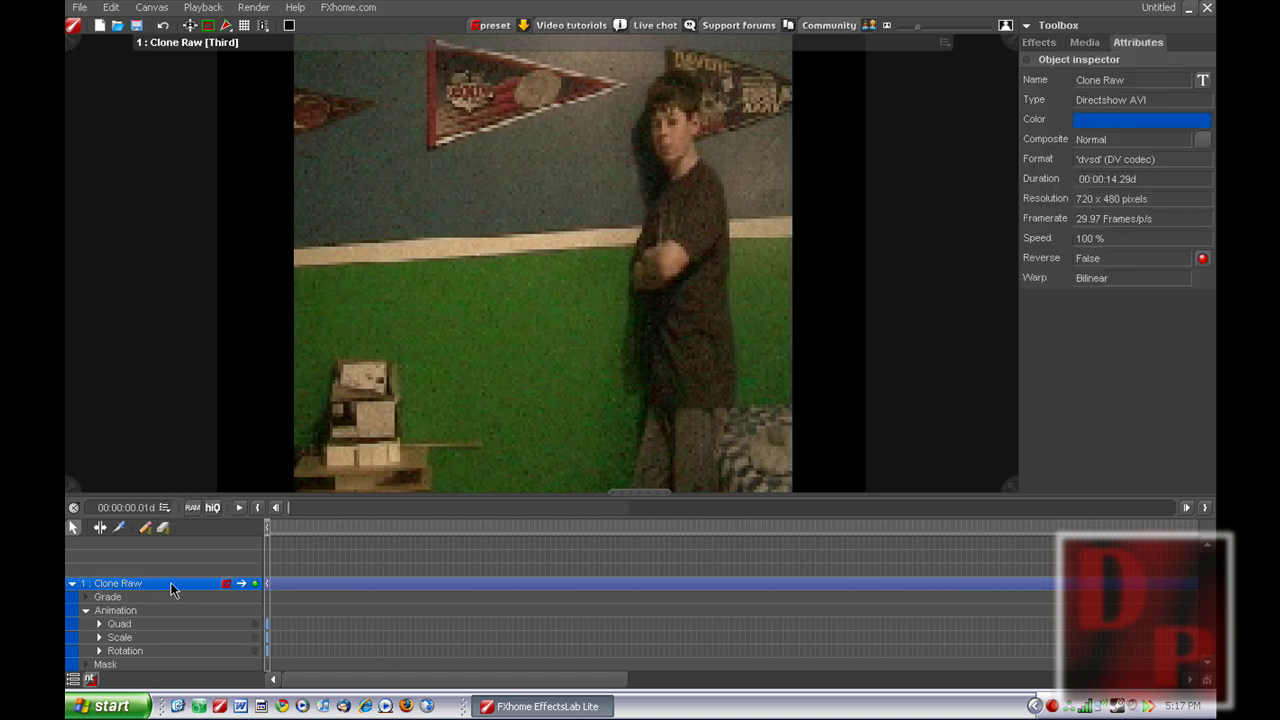
key("Delete")
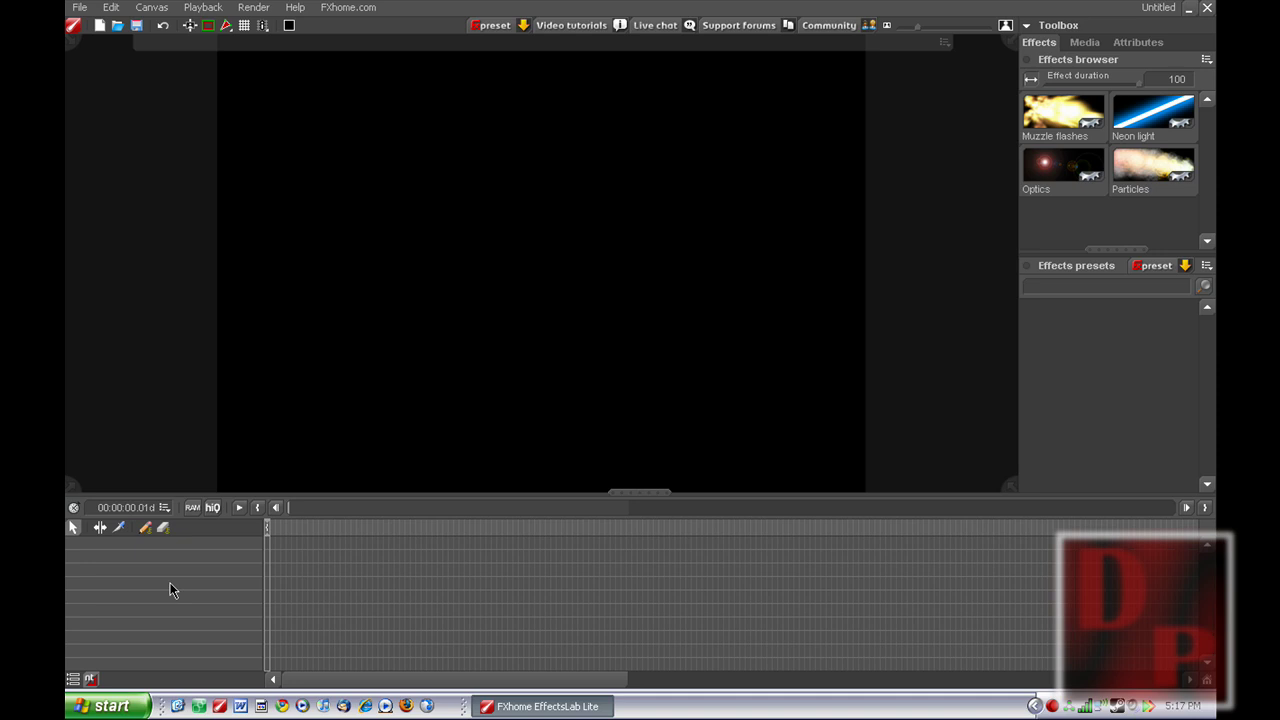
- Preview Clone Raw in the Media tab and drag it onto the viewer as layer 1
left_click(1085, 42)
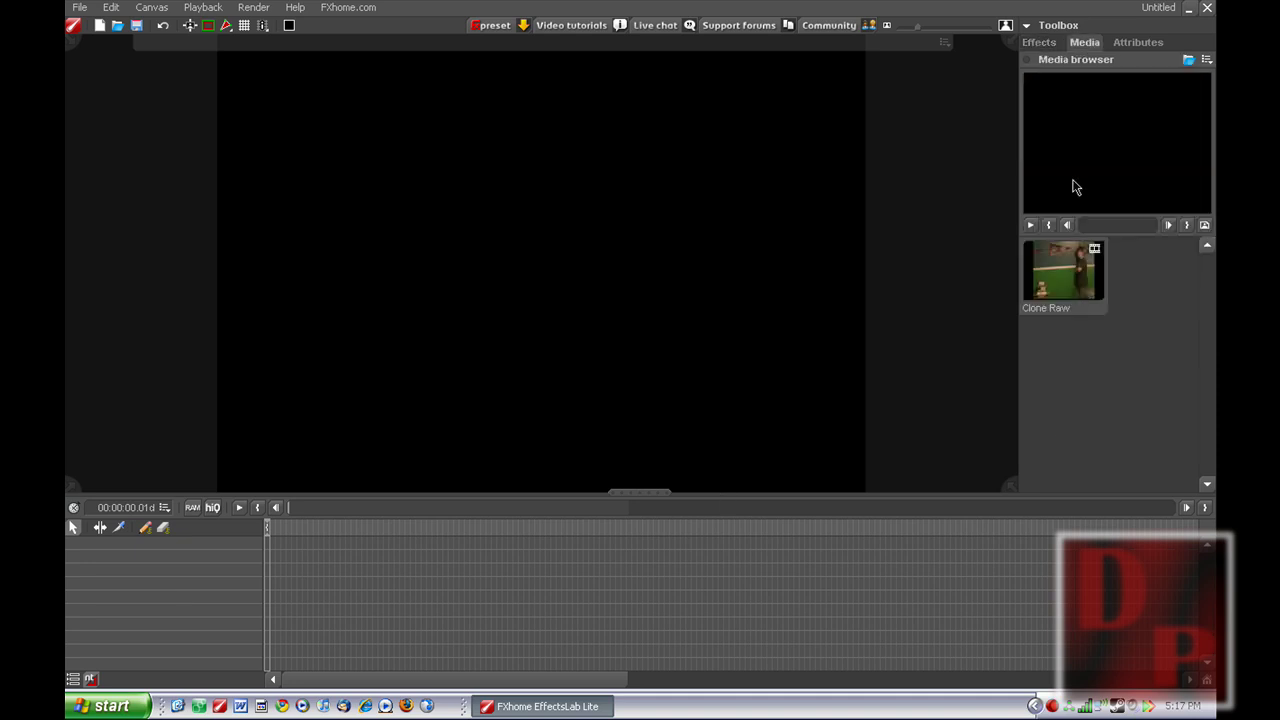
left_click(1085, 280)
mouse_move(1080, 226)
left_mouse_down()
mouse_move(1118, 231)
mouse_move(1109, 225)
left_mouse_up()
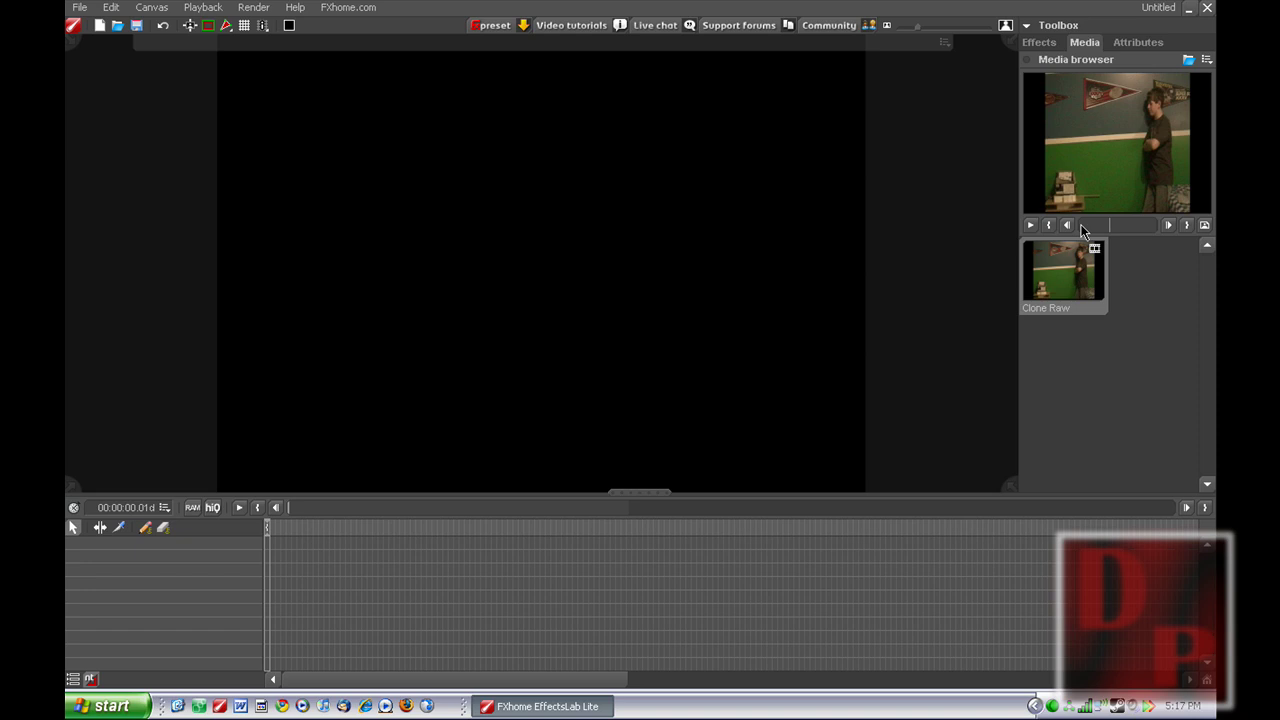
left_click(1170, 228)
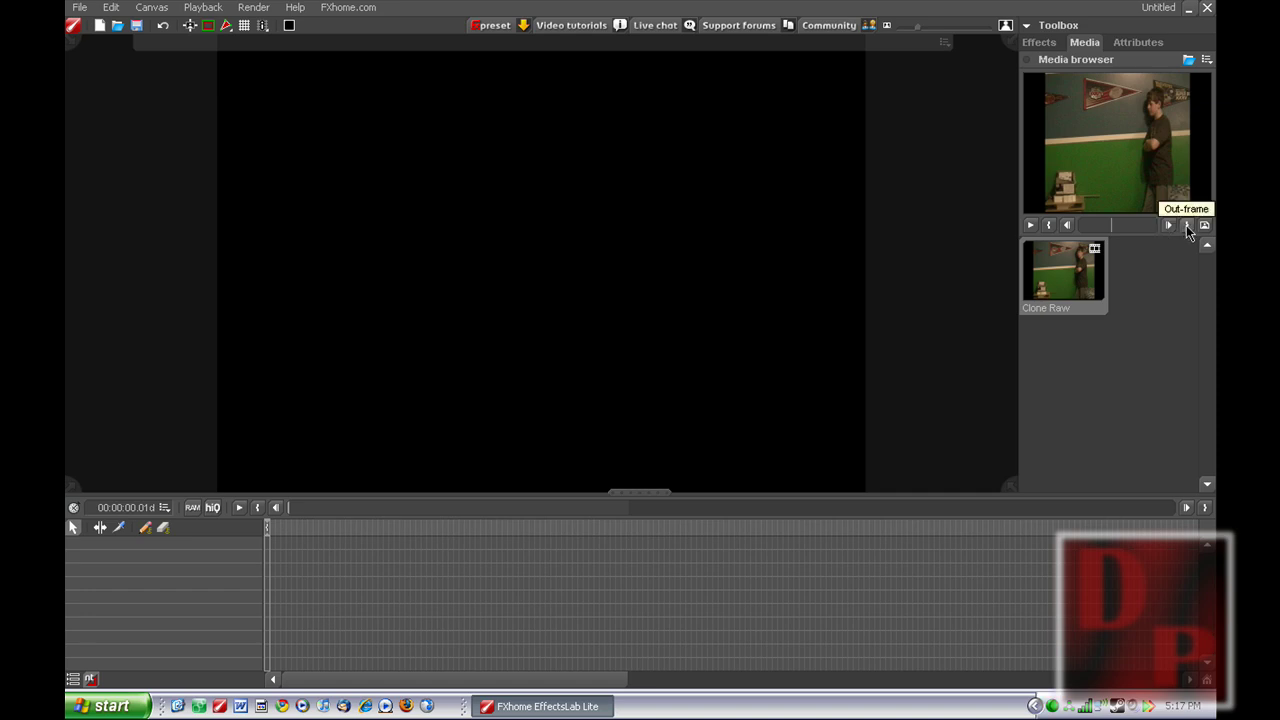
mouse_move(1063, 275)
left_mouse_down()
mouse_move(508, 260)
mouse_move(676, 449)
left_mouse_up()
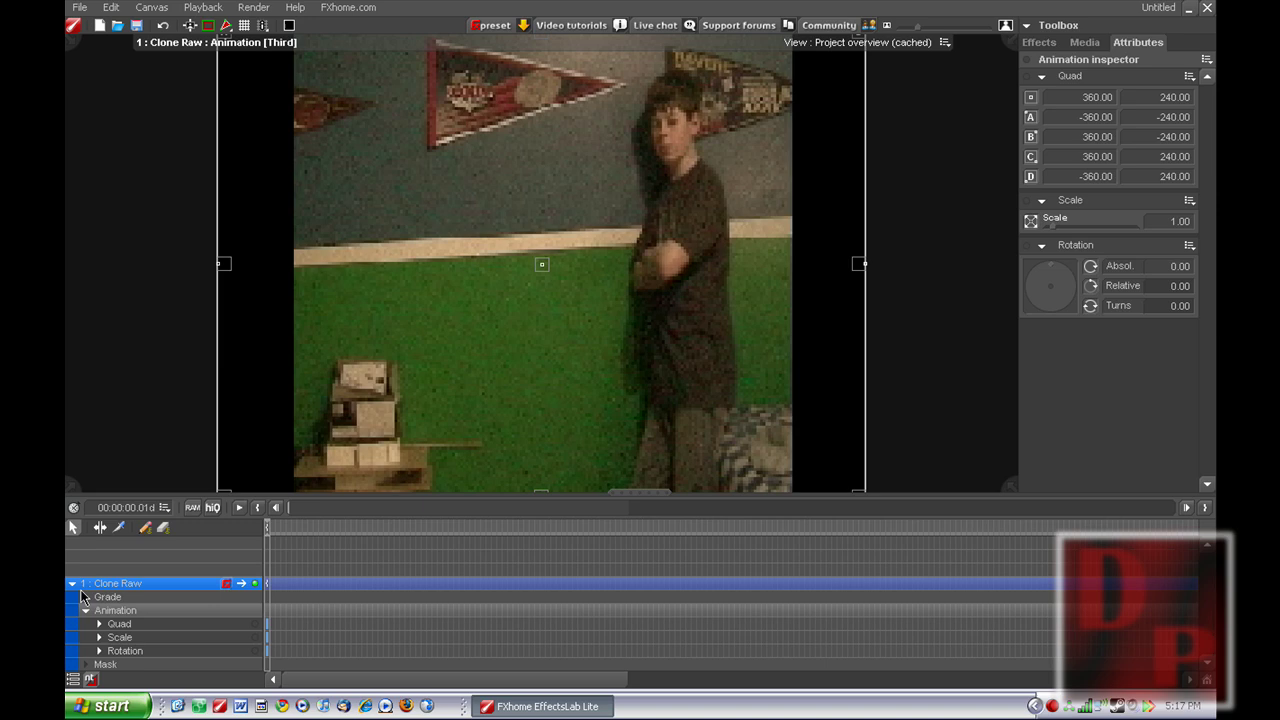
- Collapse layer 1, scrub Clone Raw to the left-hand boy, and add it as layer 2
left_click(72, 596)
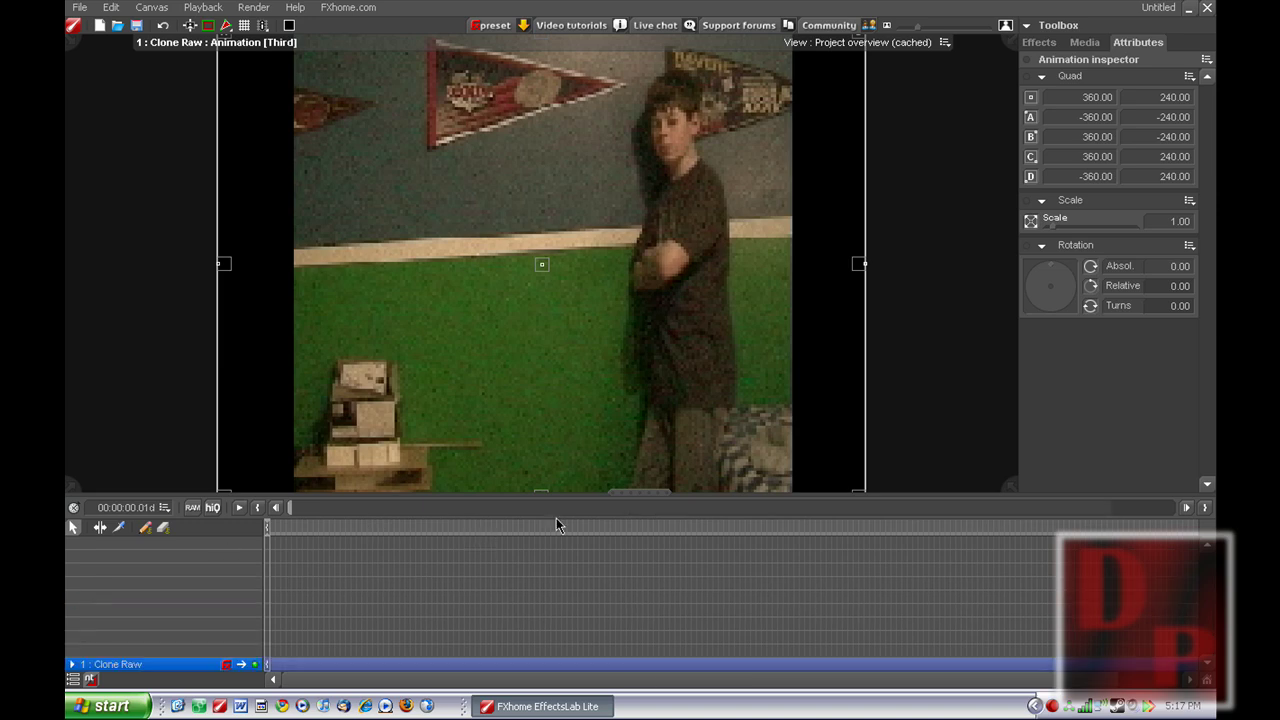
left_click(1088, 44)
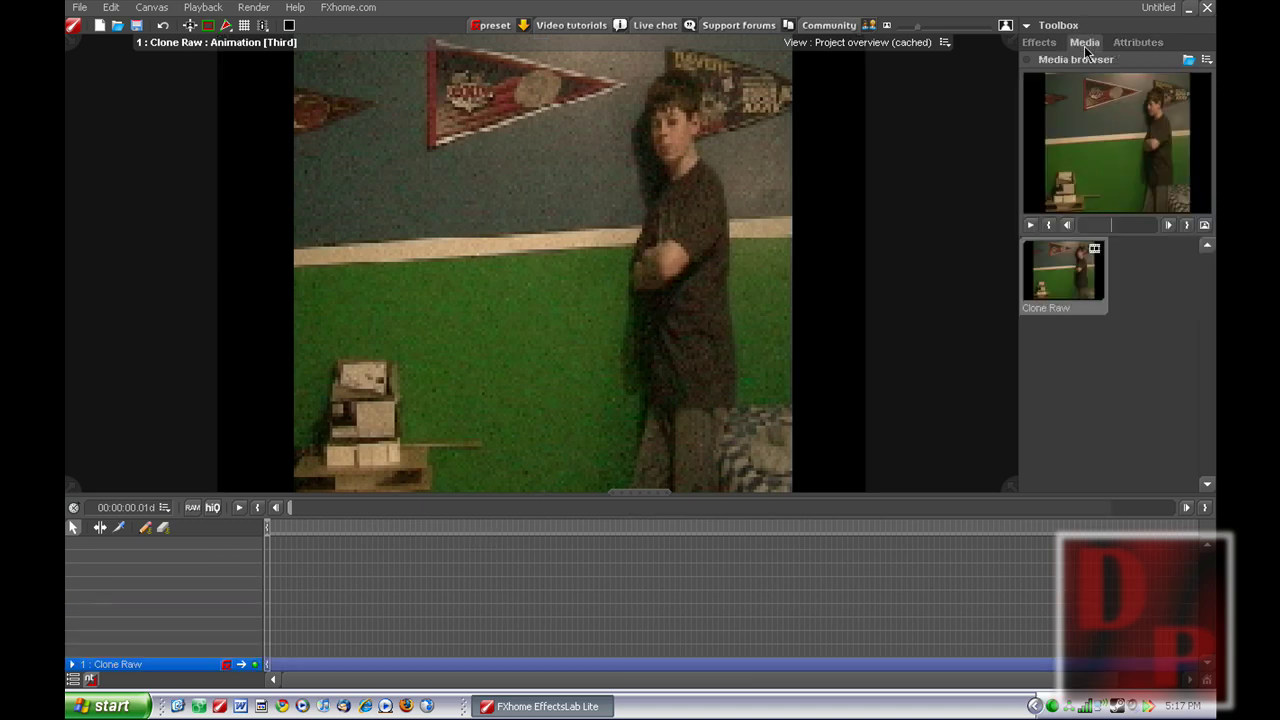
left_click(1168, 226)
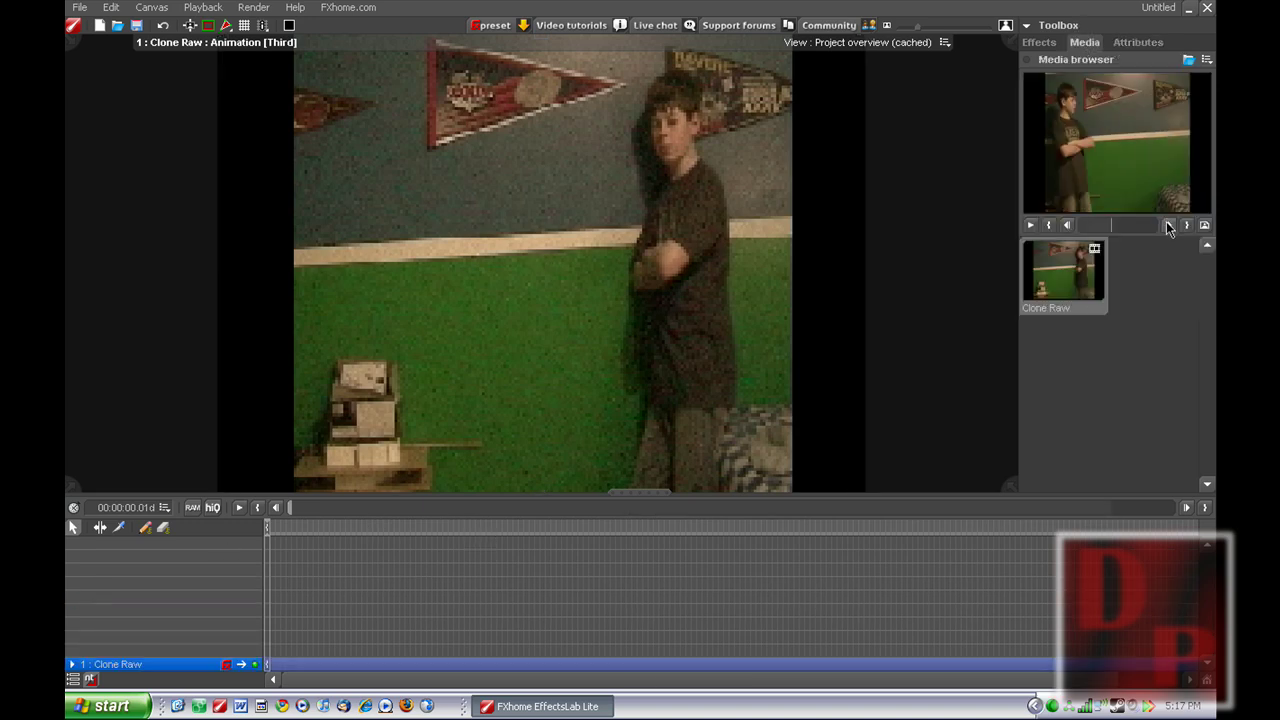
left_click_drag(1135, 230, 1166, 229)
left_click(1066, 227)
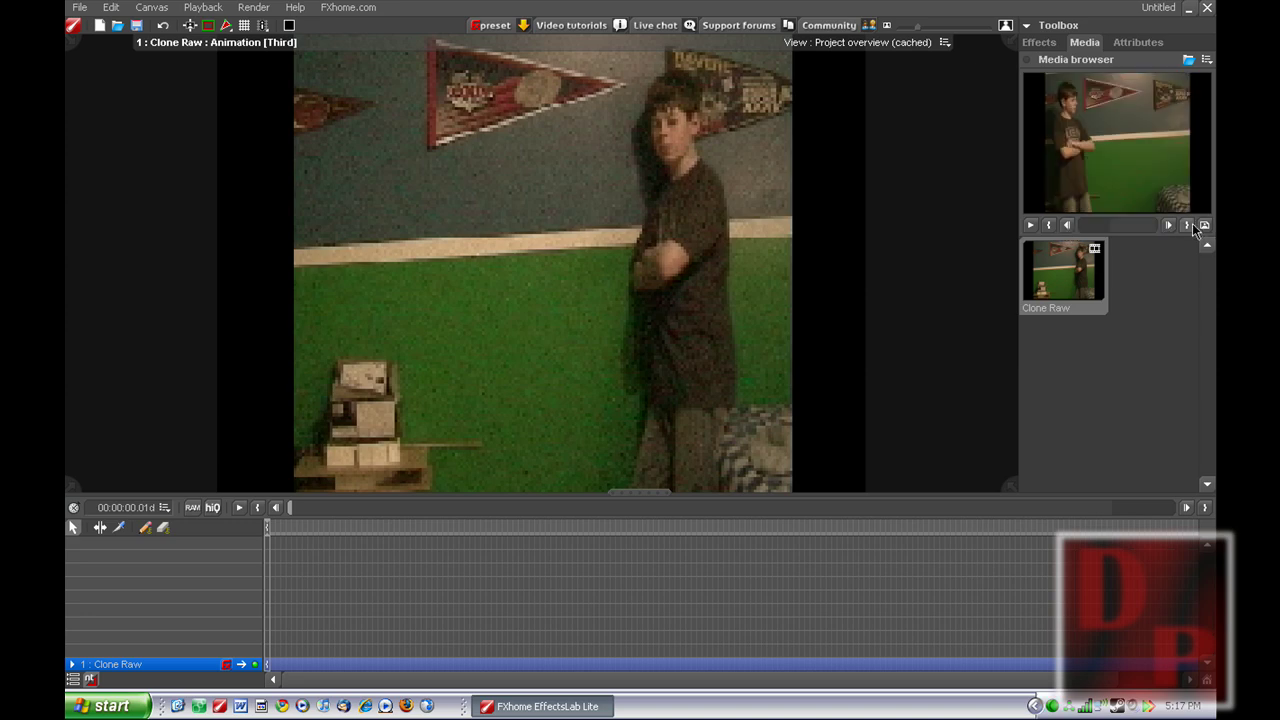
mouse_move(1096, 271)
left_mouse_down()
mouse_move(800, 251)
mouse_move(471, 268)
left_mouse_up()
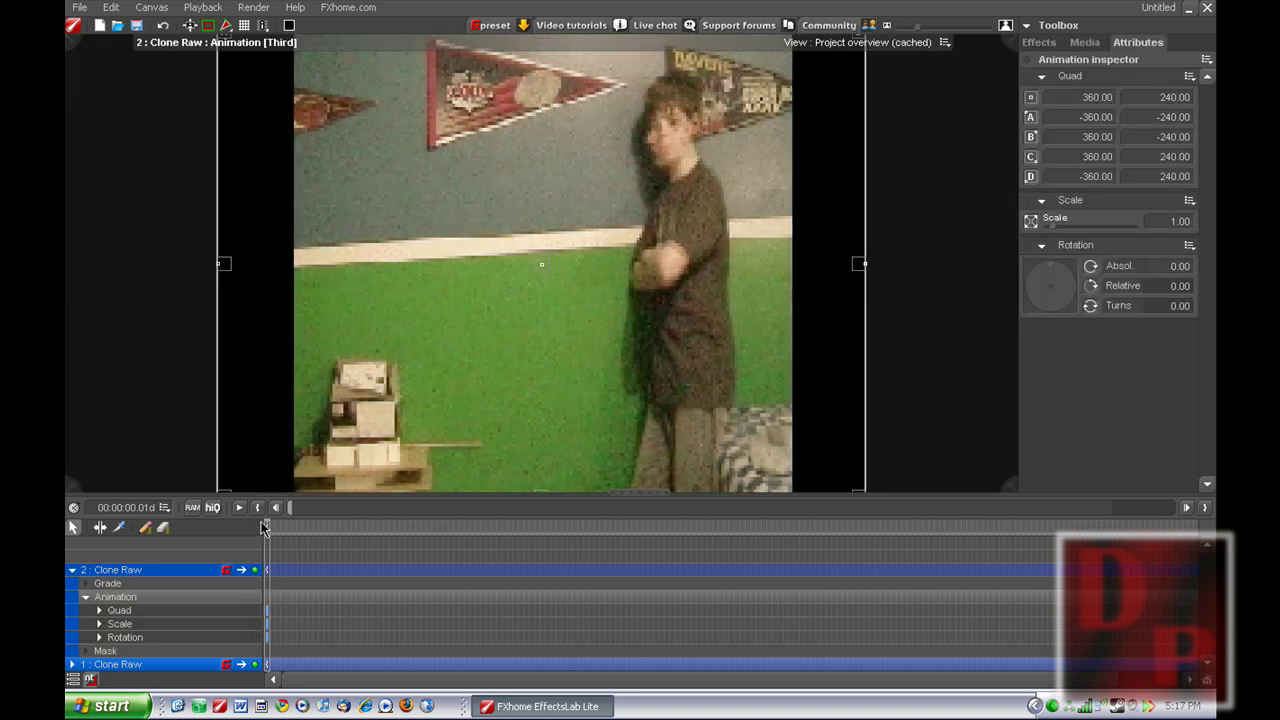
- Delete the stray third Clone Raw layer and drag both layers back to 00:00:00.00
left_click(72, 571)
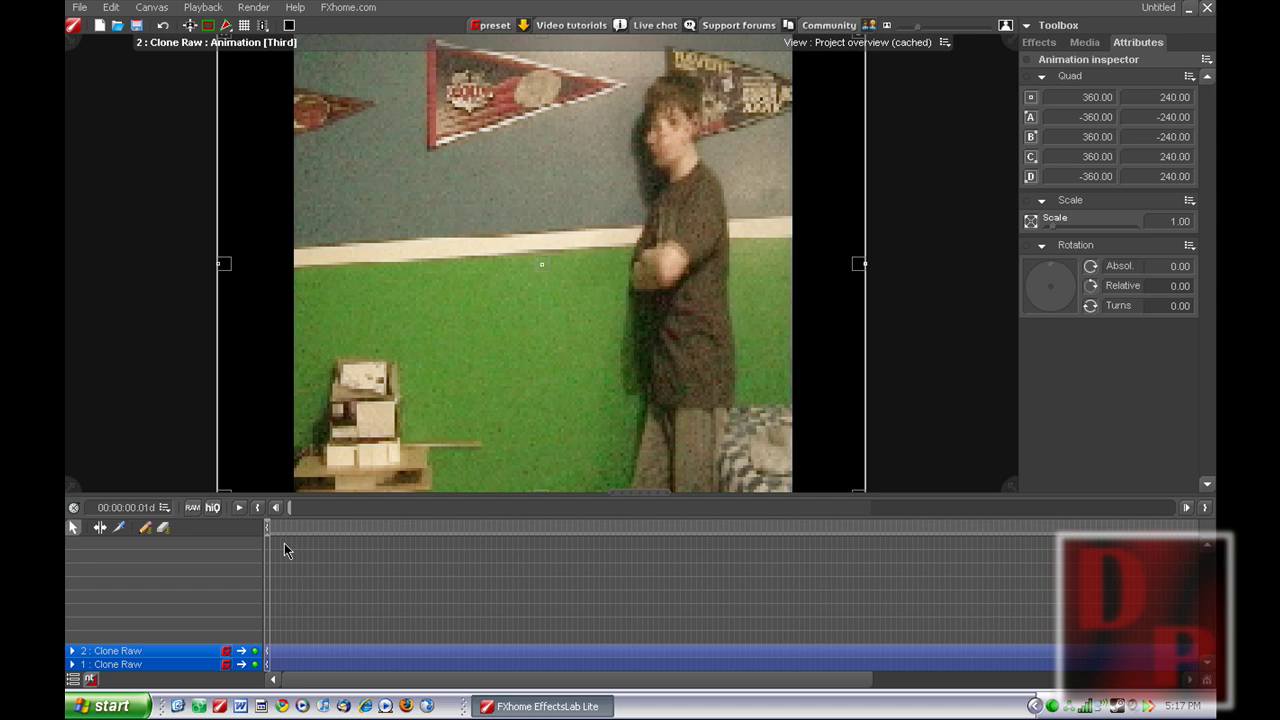
key("Right")
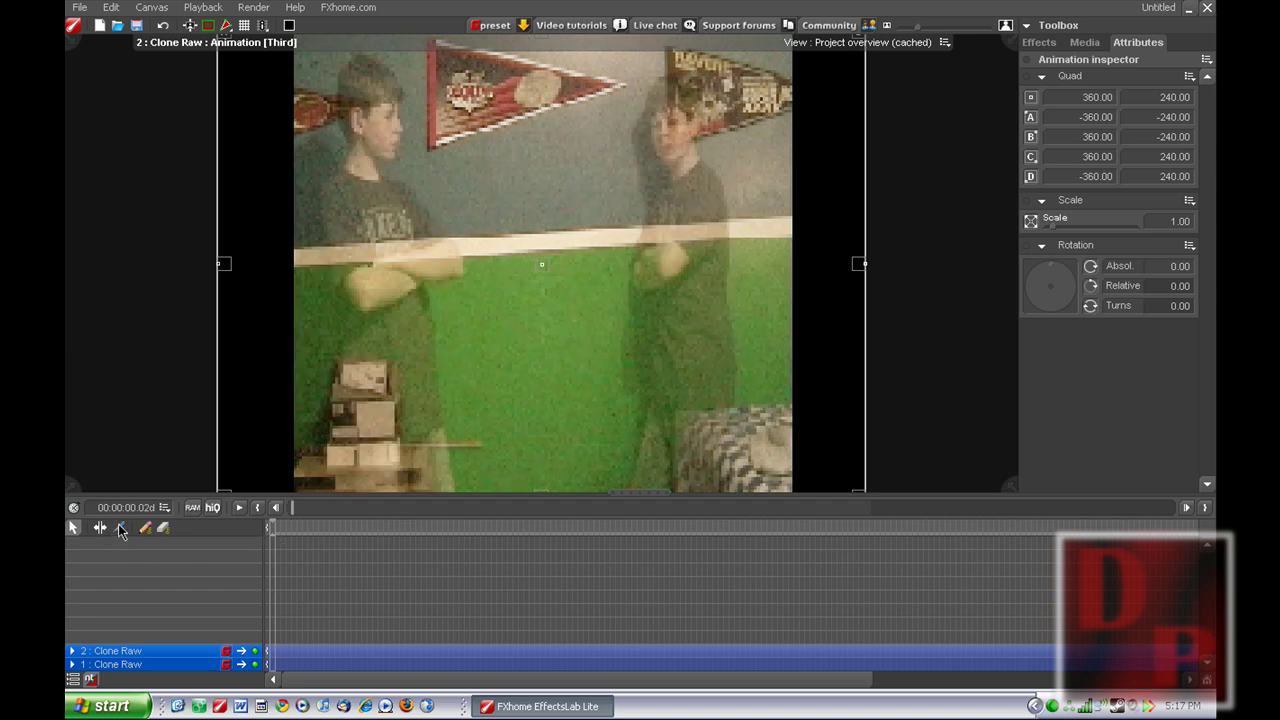
left_click(117, 528)
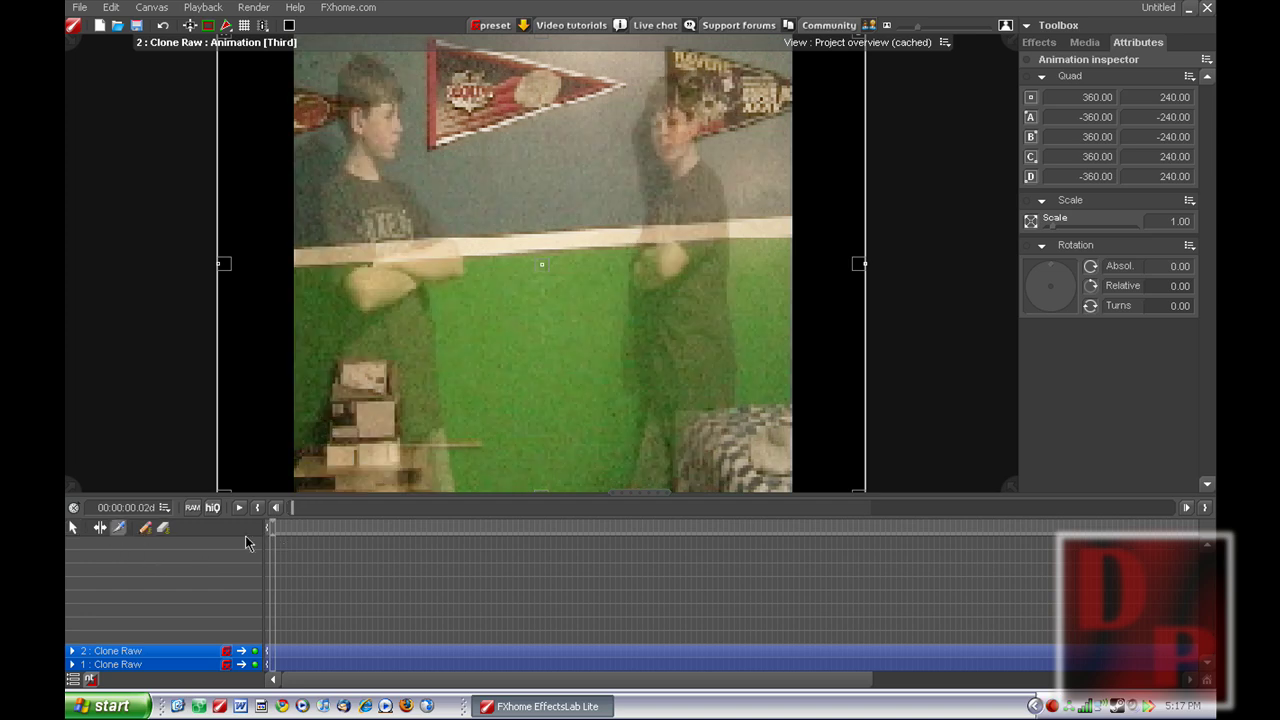
left_click(277, 655)
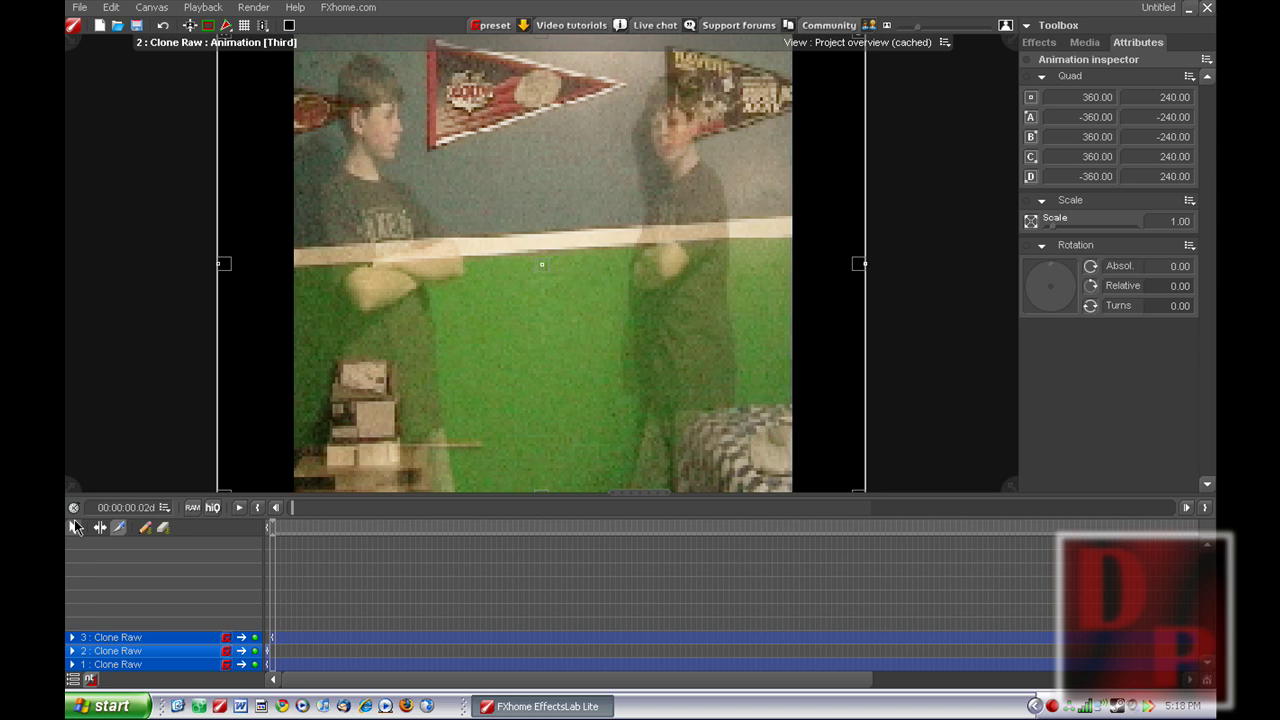
left_click(72, 527)
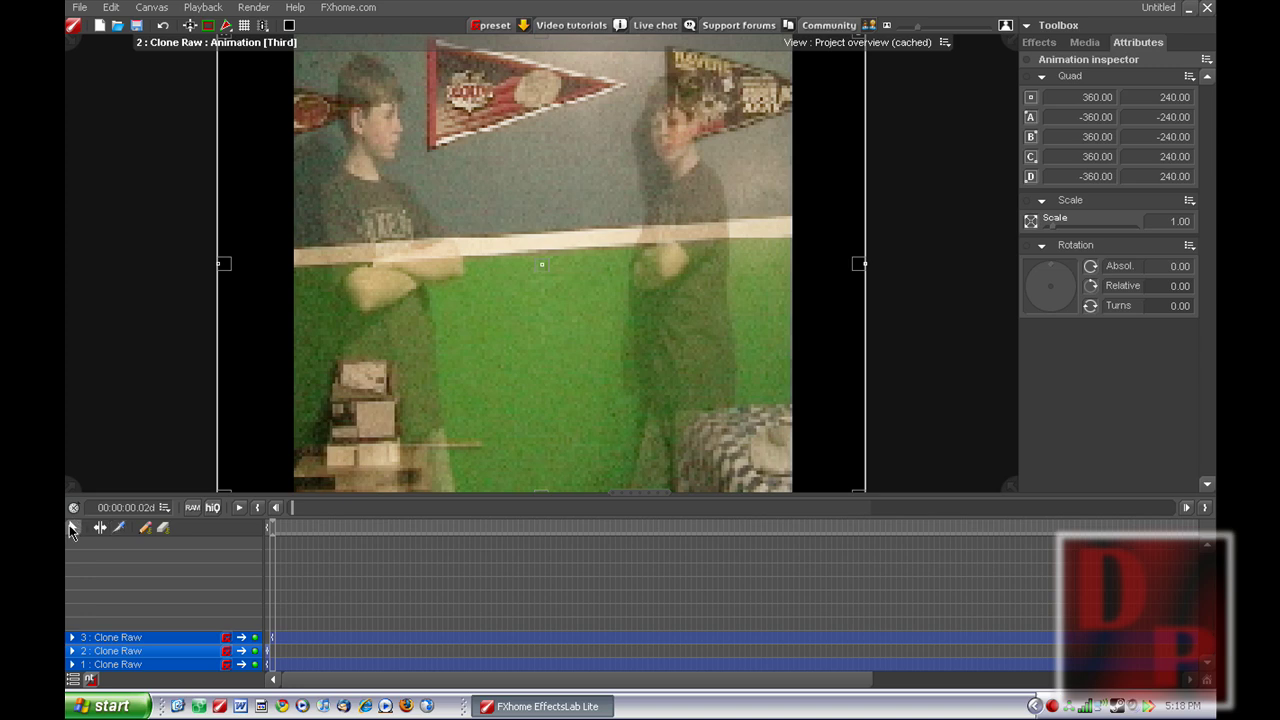
left_click(177, 655)
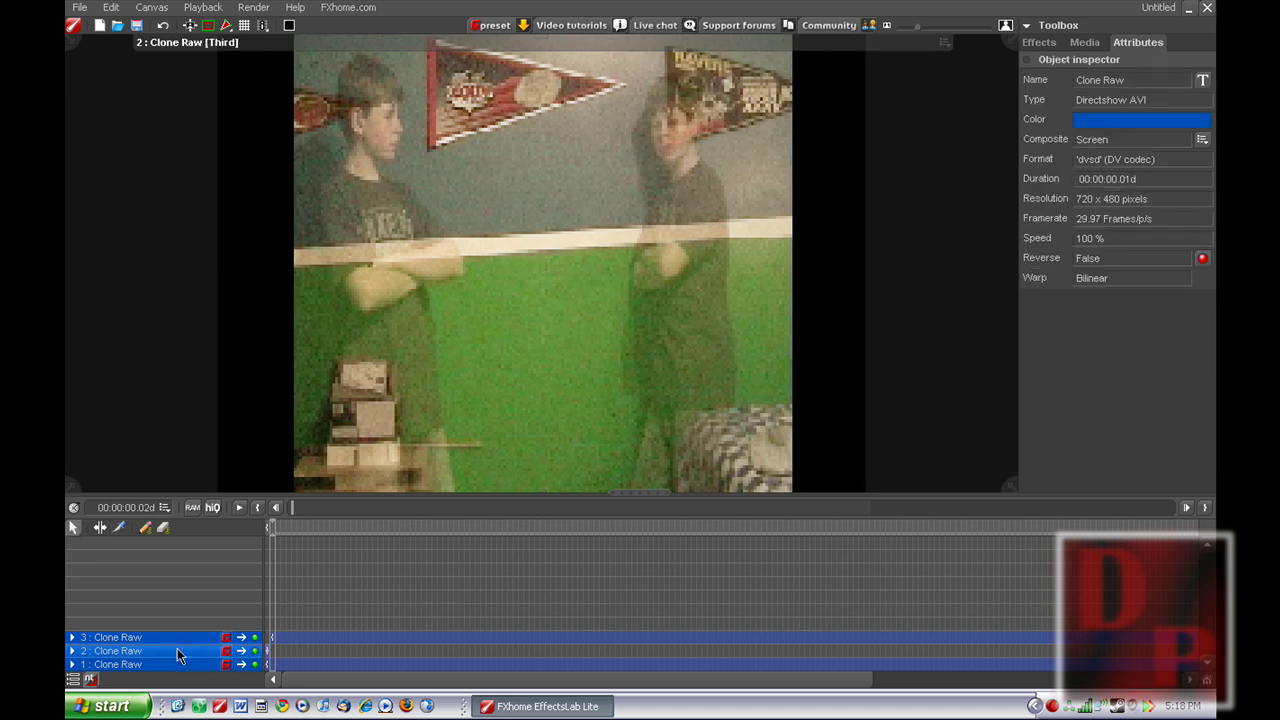
key("Delete")
left_click_drag(314, 653, 306, 654)
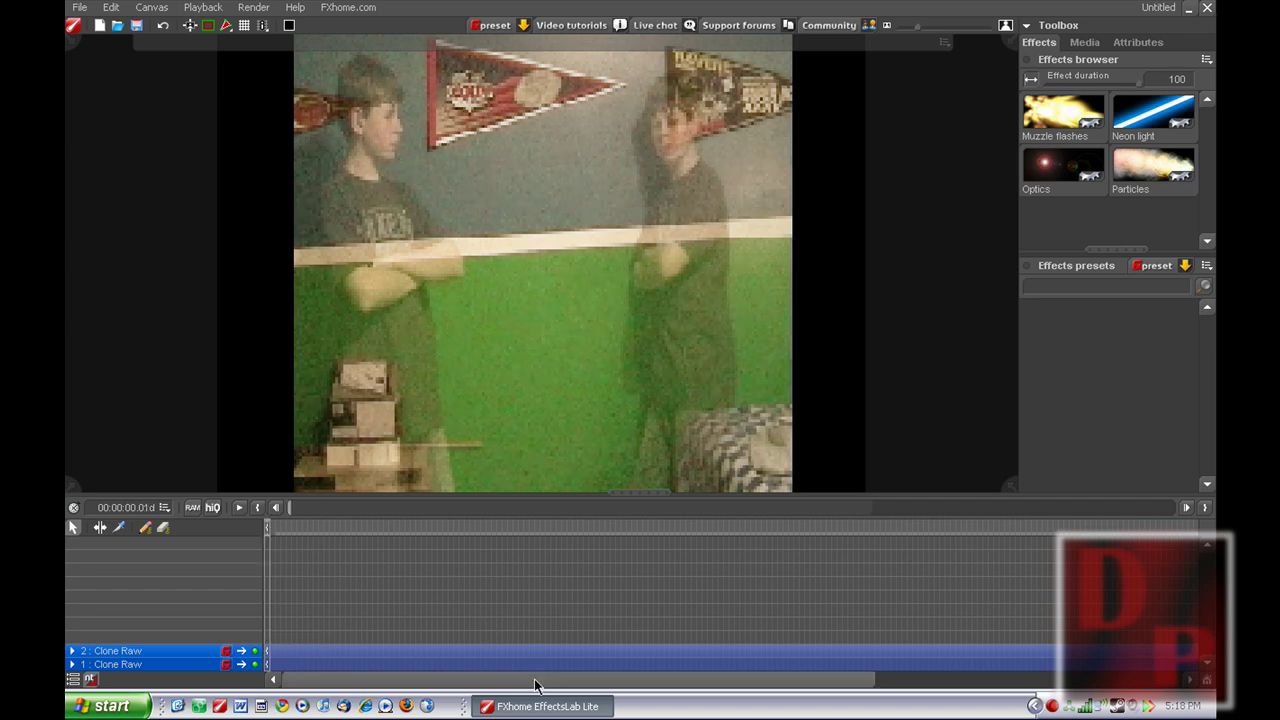
left_click_drag(534, 676, 900, 669)
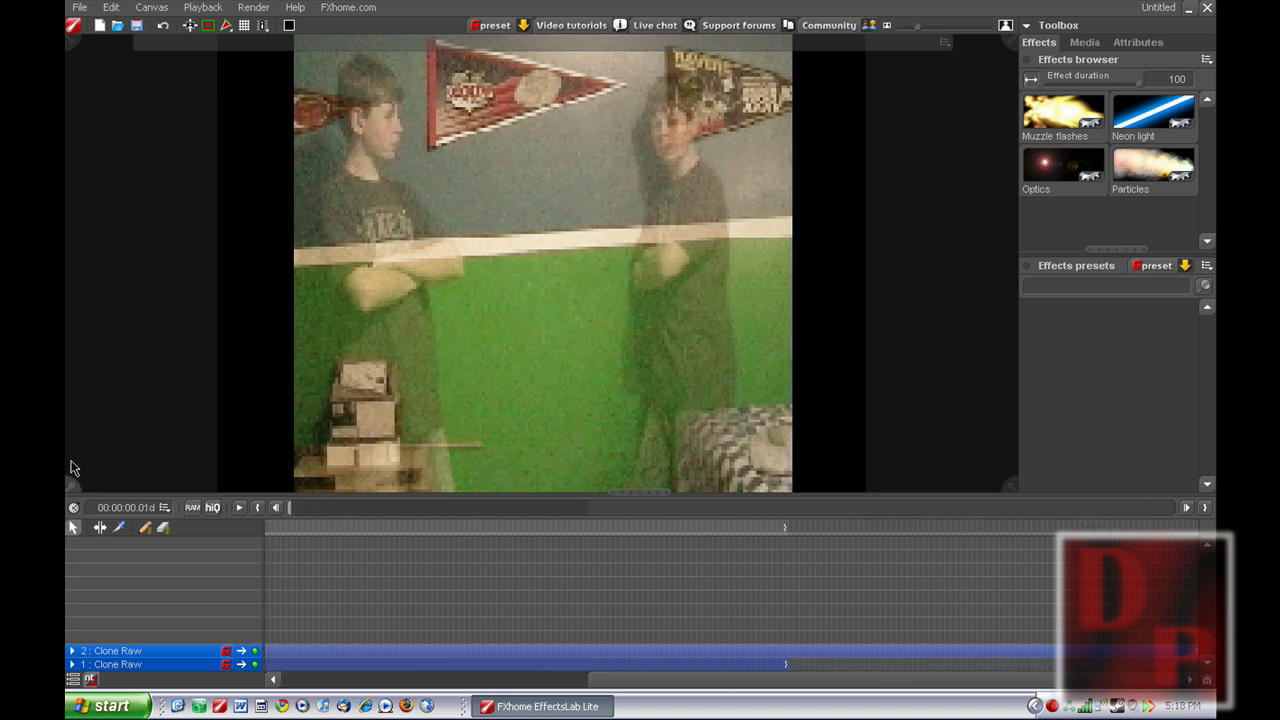
left_click(119, 529)
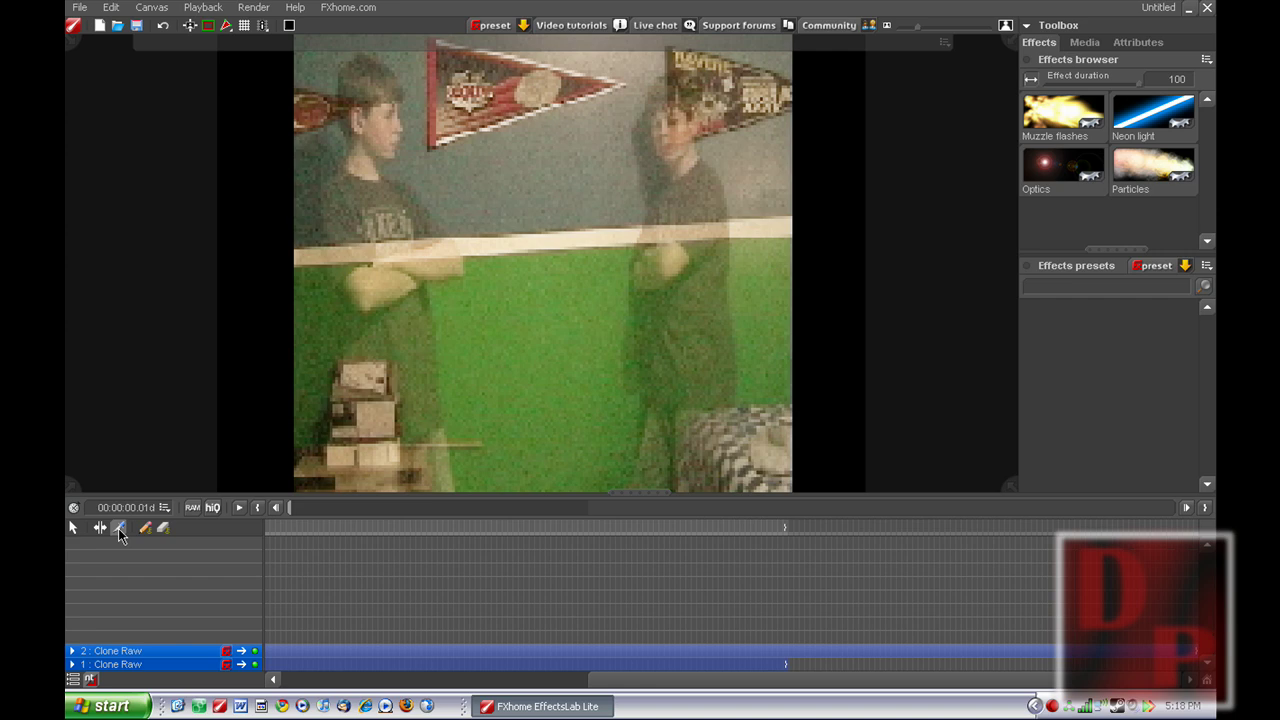
left_click(790, 660)
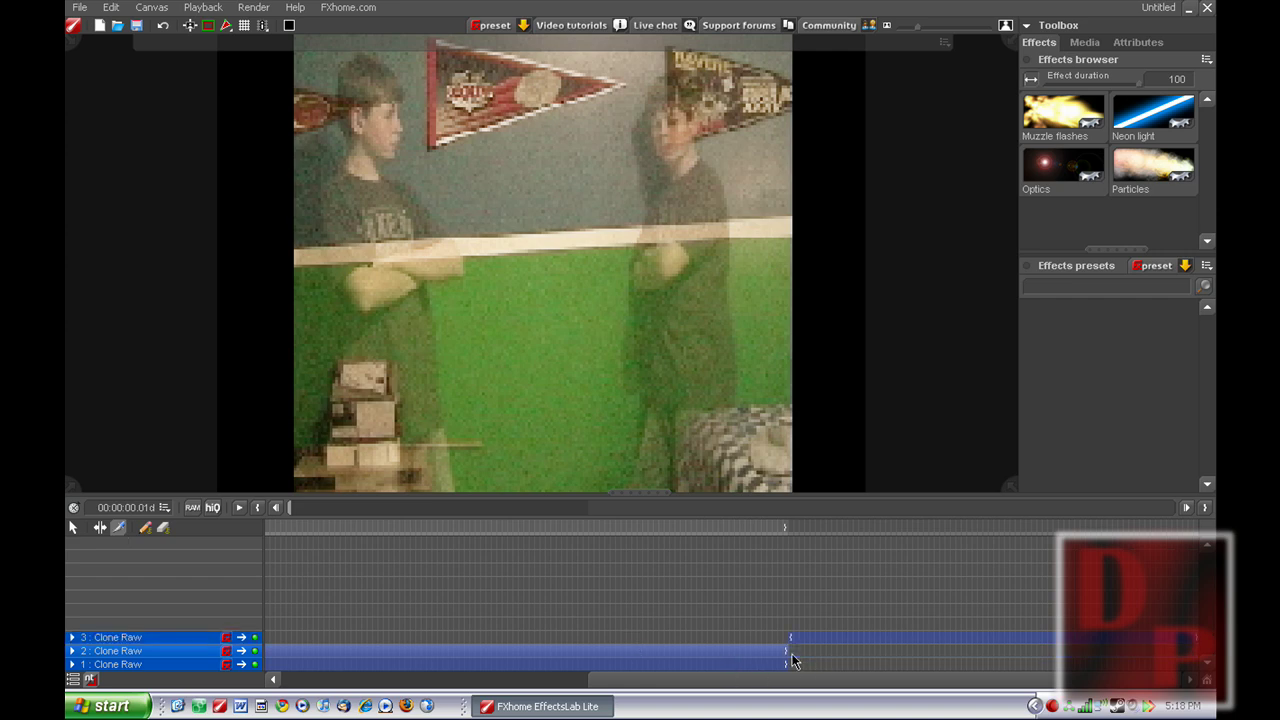
left_click(72, 526)
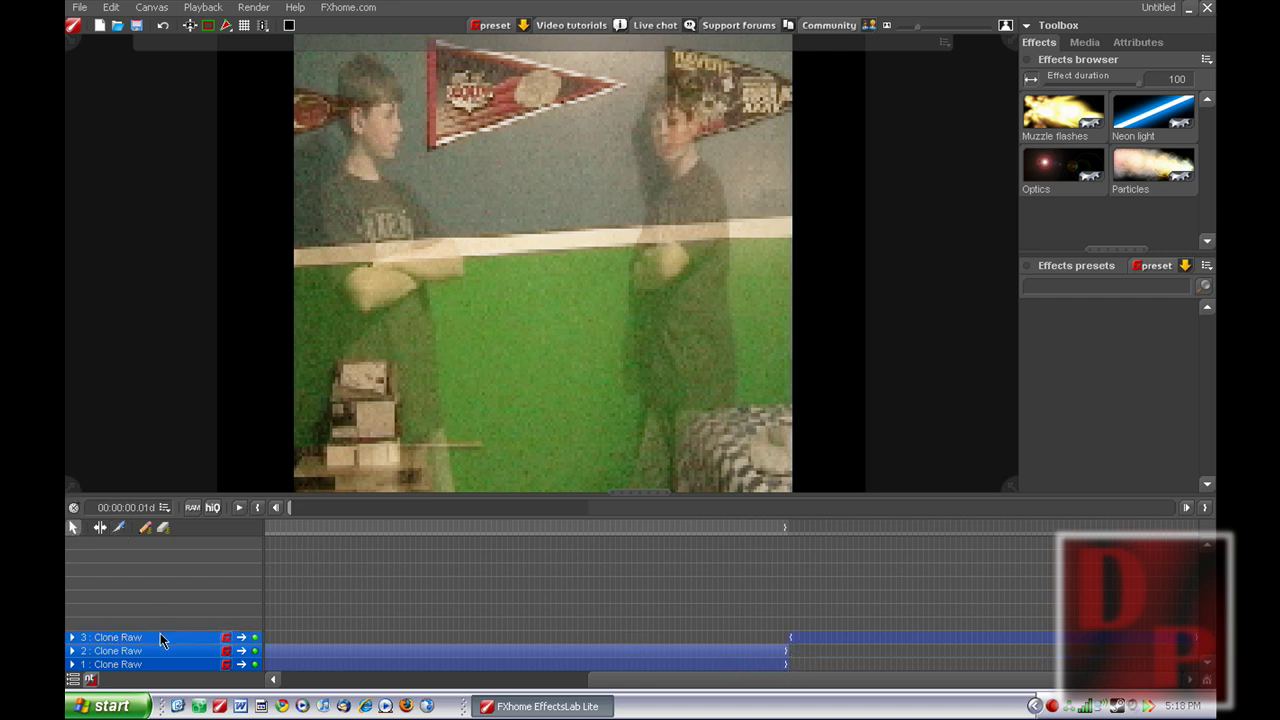
left_click(160, 638)
left_click(180, 645)
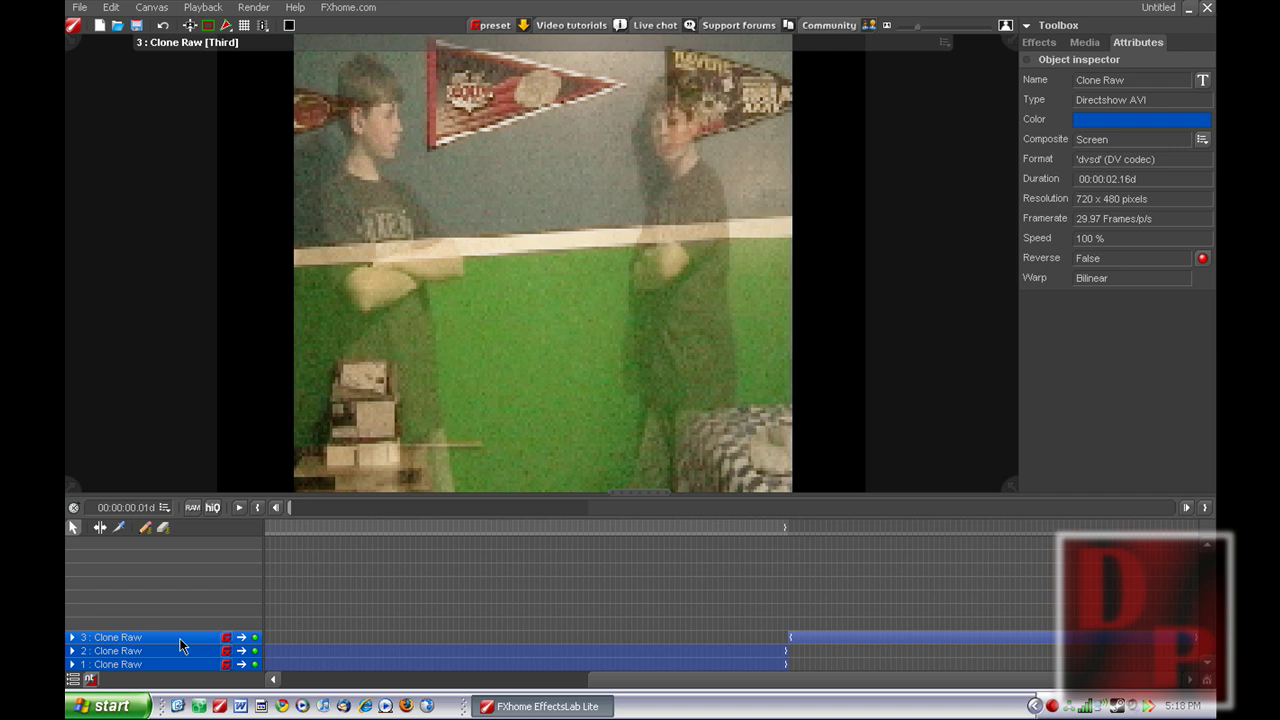
key("ctrl+z")
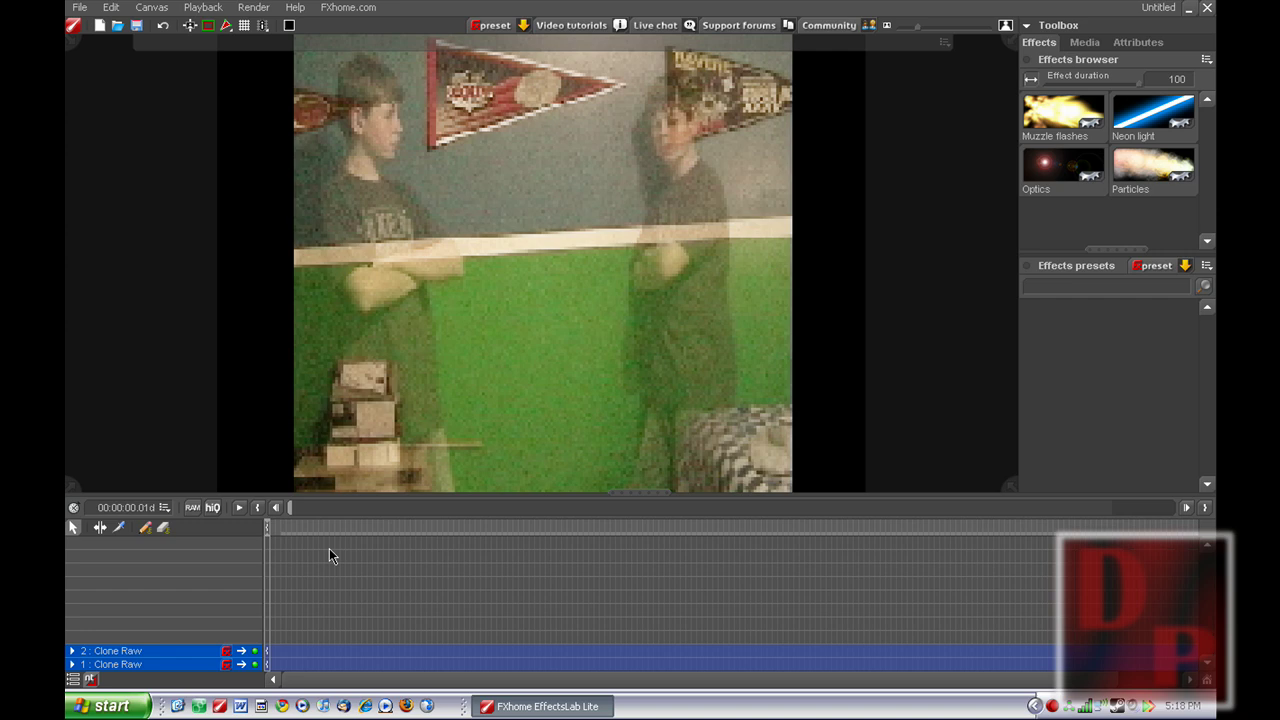
key("Right")
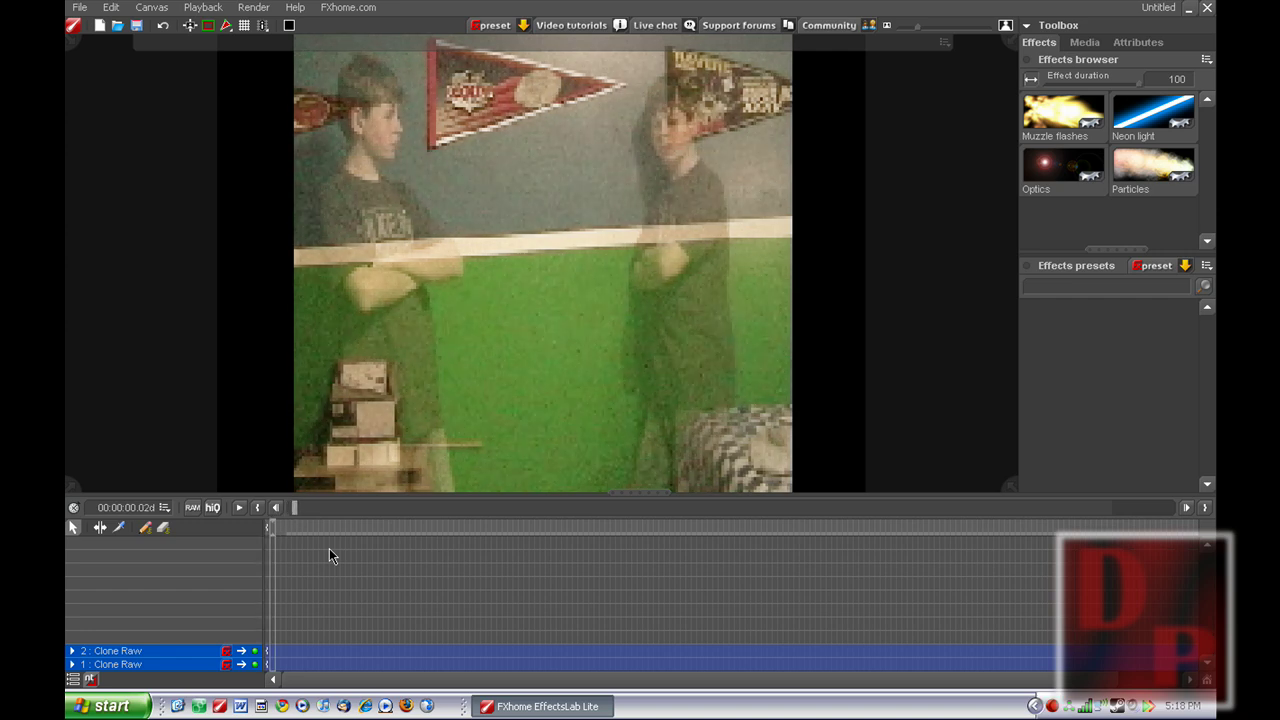
key("Right")
key("Right")
key("Right")
key("Right")
key("Right")
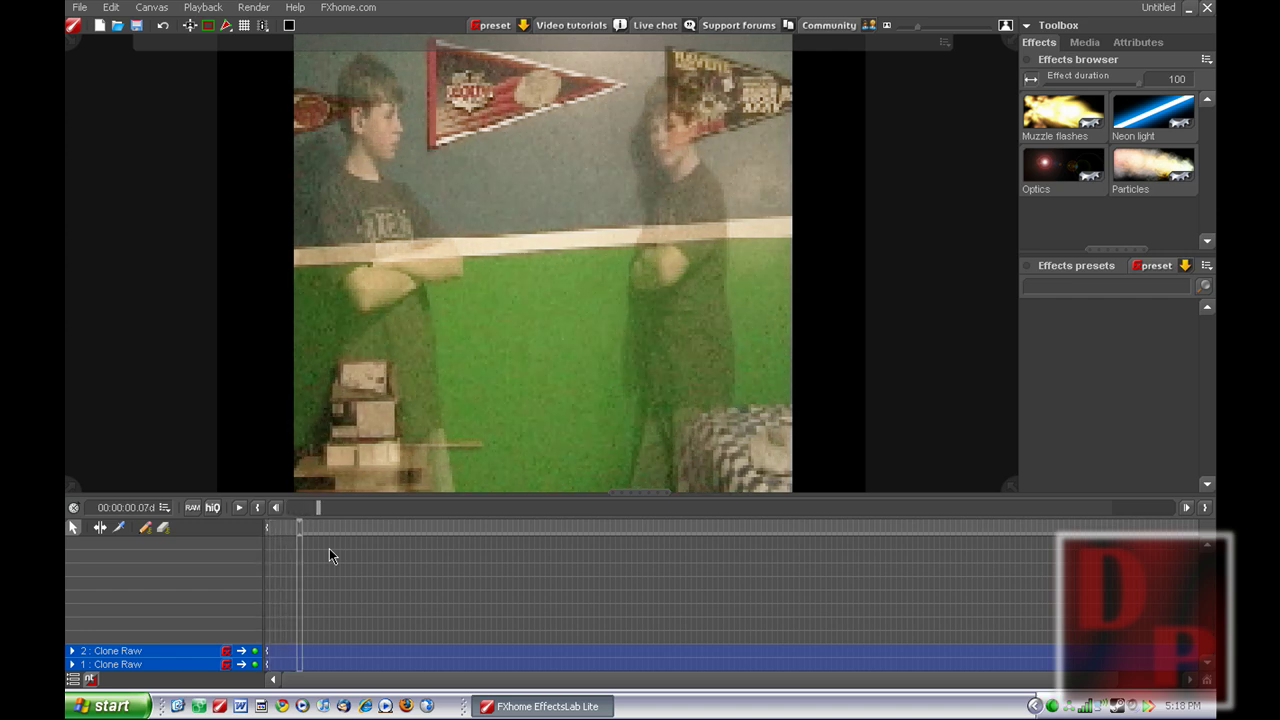
key("Left")
key("Left")
key("Left")
key("Left")
key("Left")
key("Left")
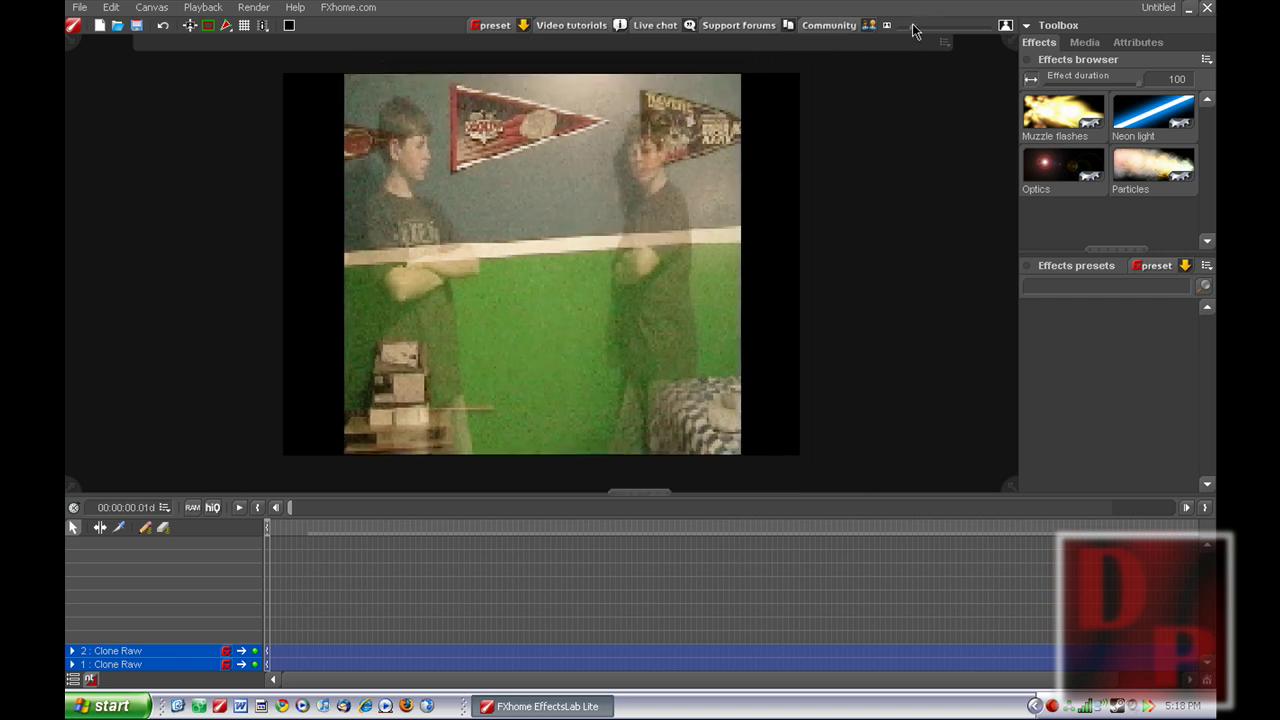
- Pause the preview, move the playhead back a few frames, and expand layer 1's properties
left_click(240, 507)
left_click_drag(311, 525, 266, 527)
left_click(72, 664)
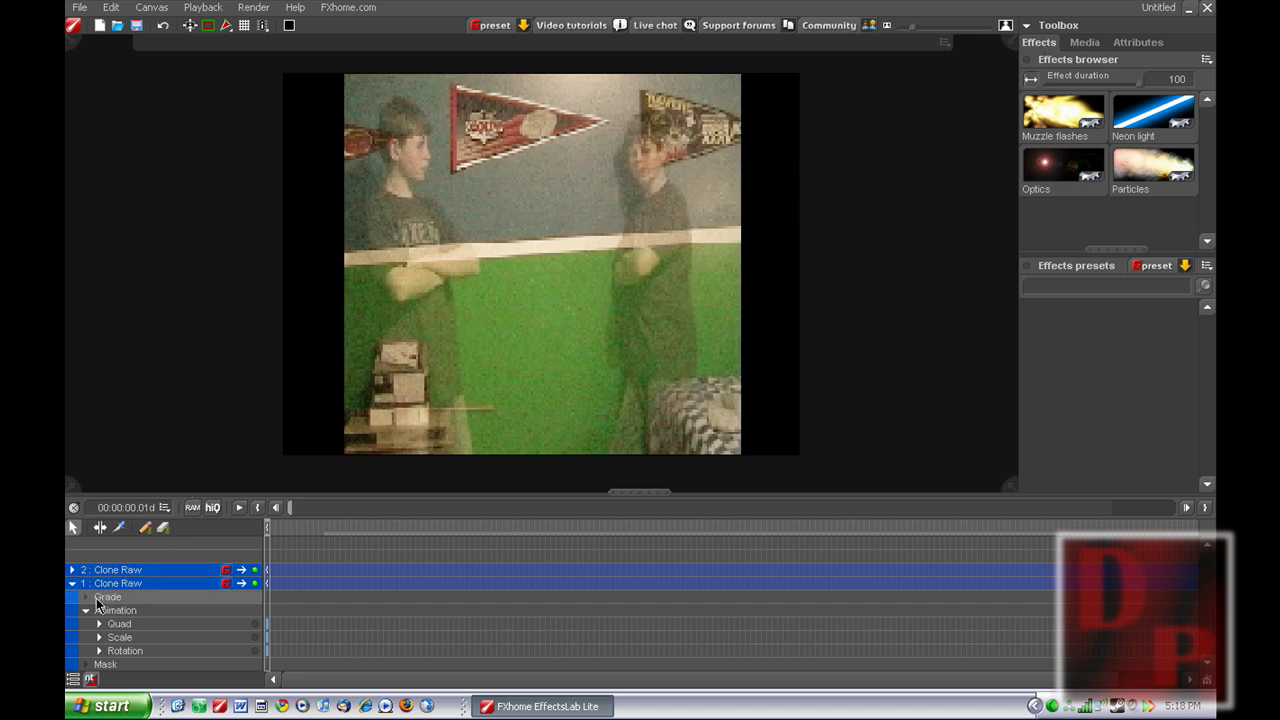
left_click(100, 665)
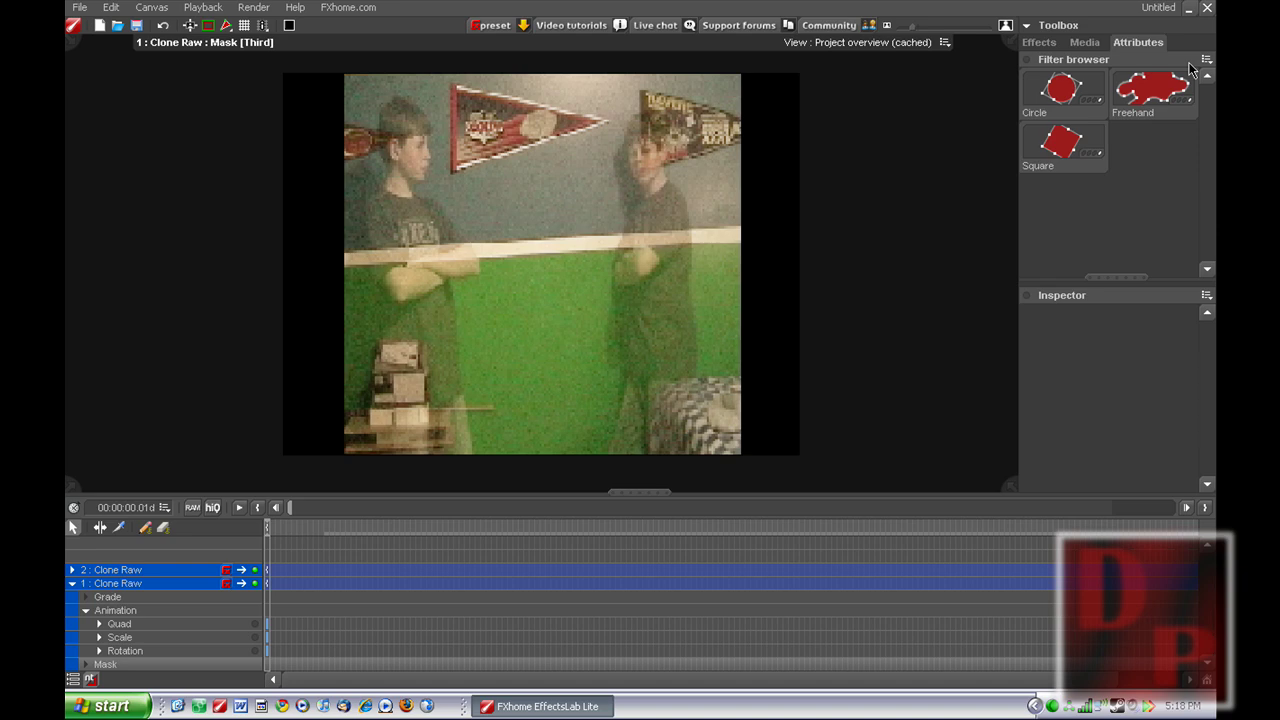
left_click(1152, 90)
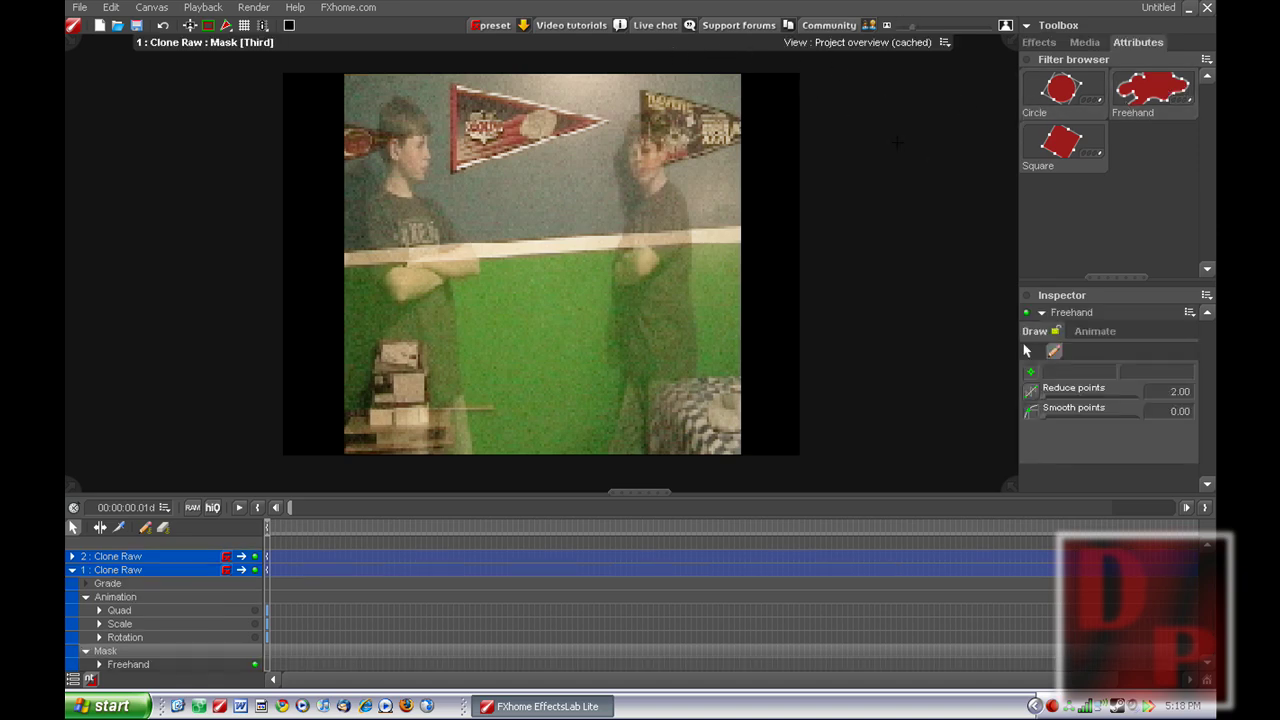
mouse_move(897, 140)
left_mouse_down()
mouse_move(810, 75)
mouse_move(703, 48)
left_mouse_up()
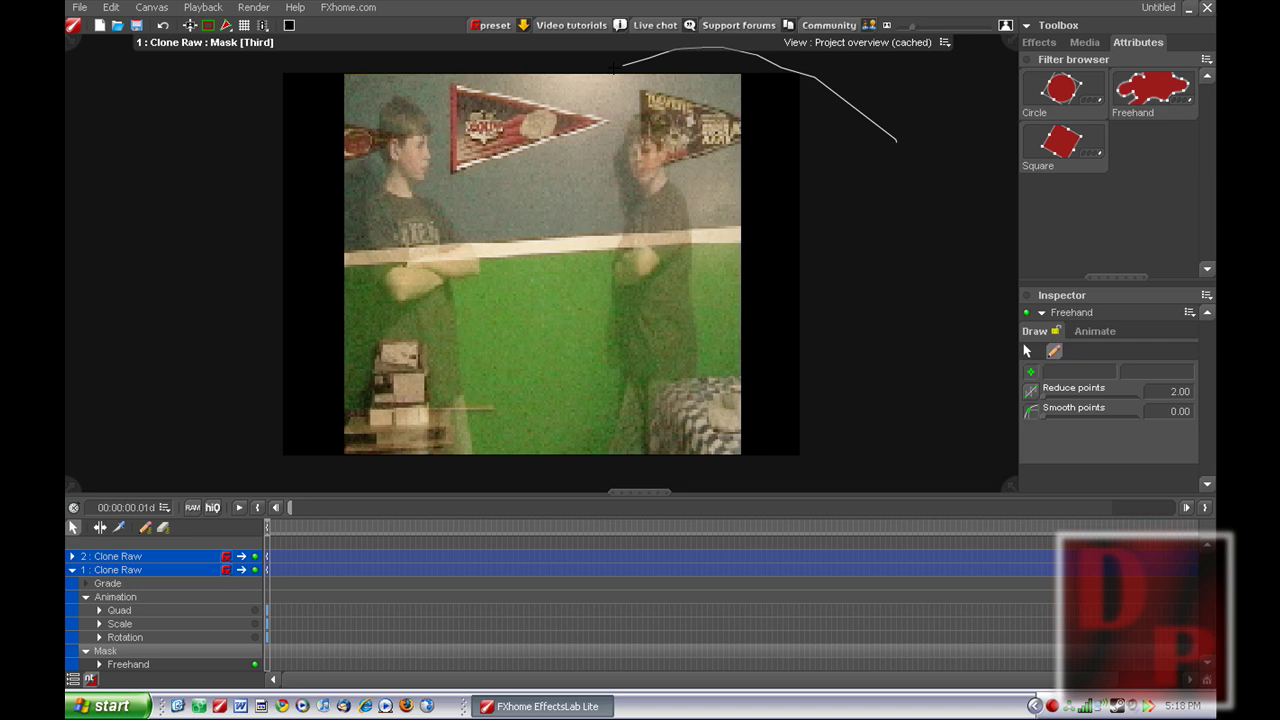
left_click_drag(581, 117, 587, 437)
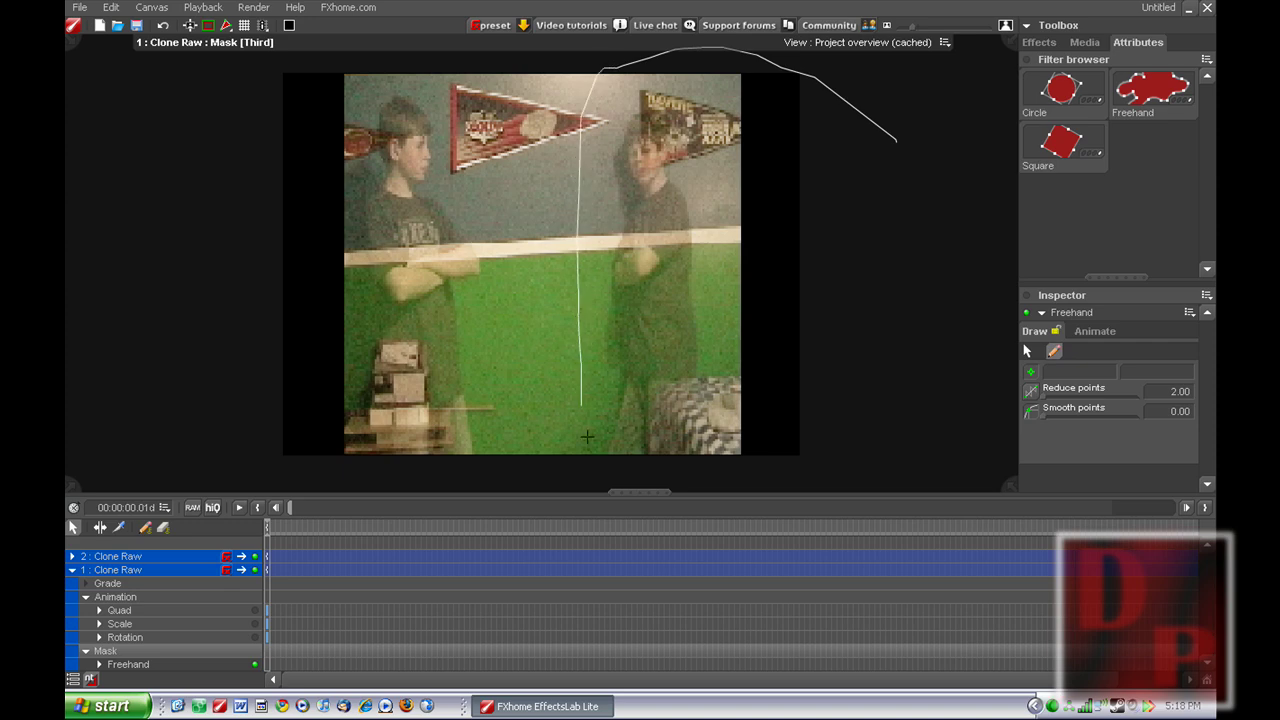
mouse_move(668, 469)
left_mouse_down()
mouse_move(738, 468)
mouse_move(842, 397)
mouse_move(857, 186)
mouse_move(888, 133)
mouse_move(919, 120)
mouse_move(902, 145)
left_mouse_up()
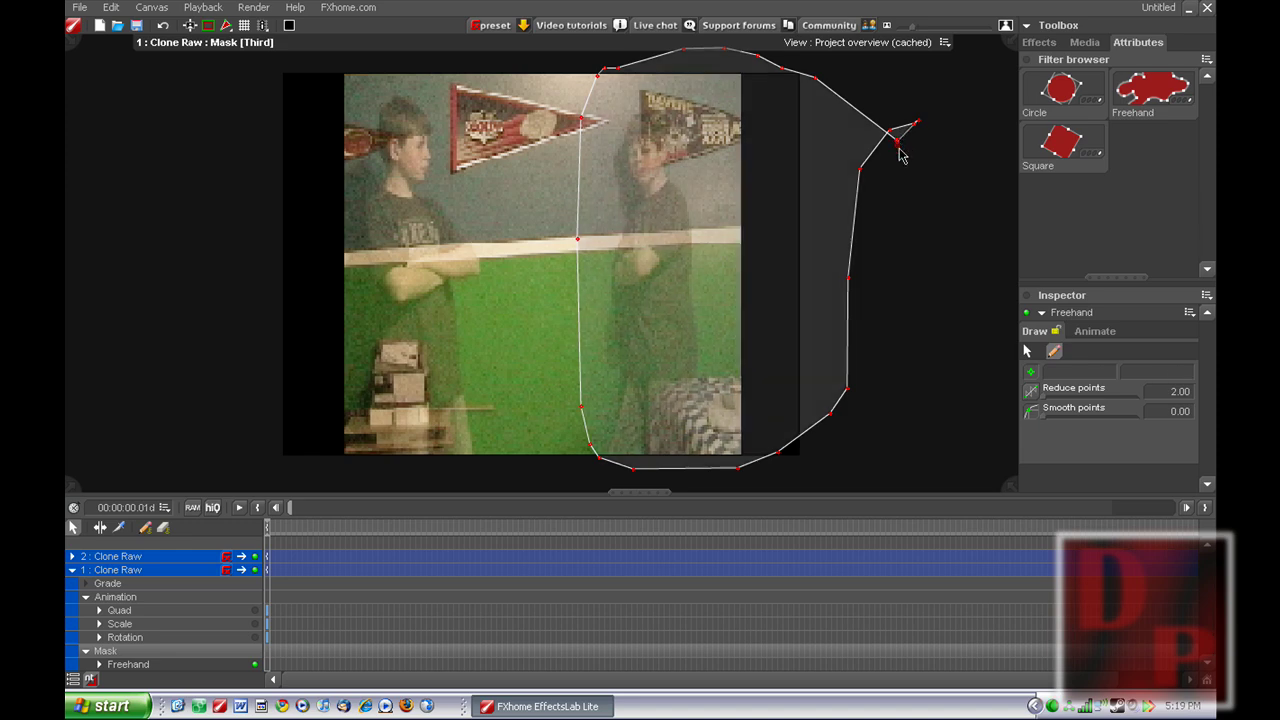
left_click(1095, 333)
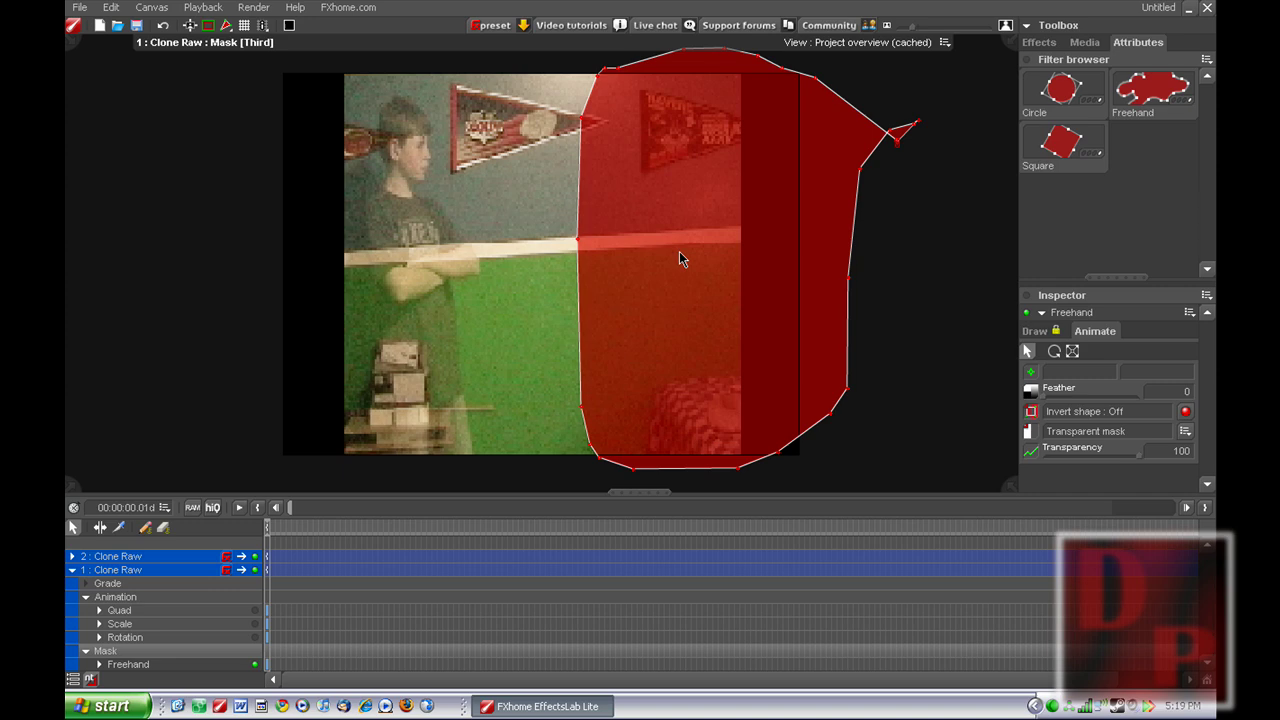
right_click(150, 664)
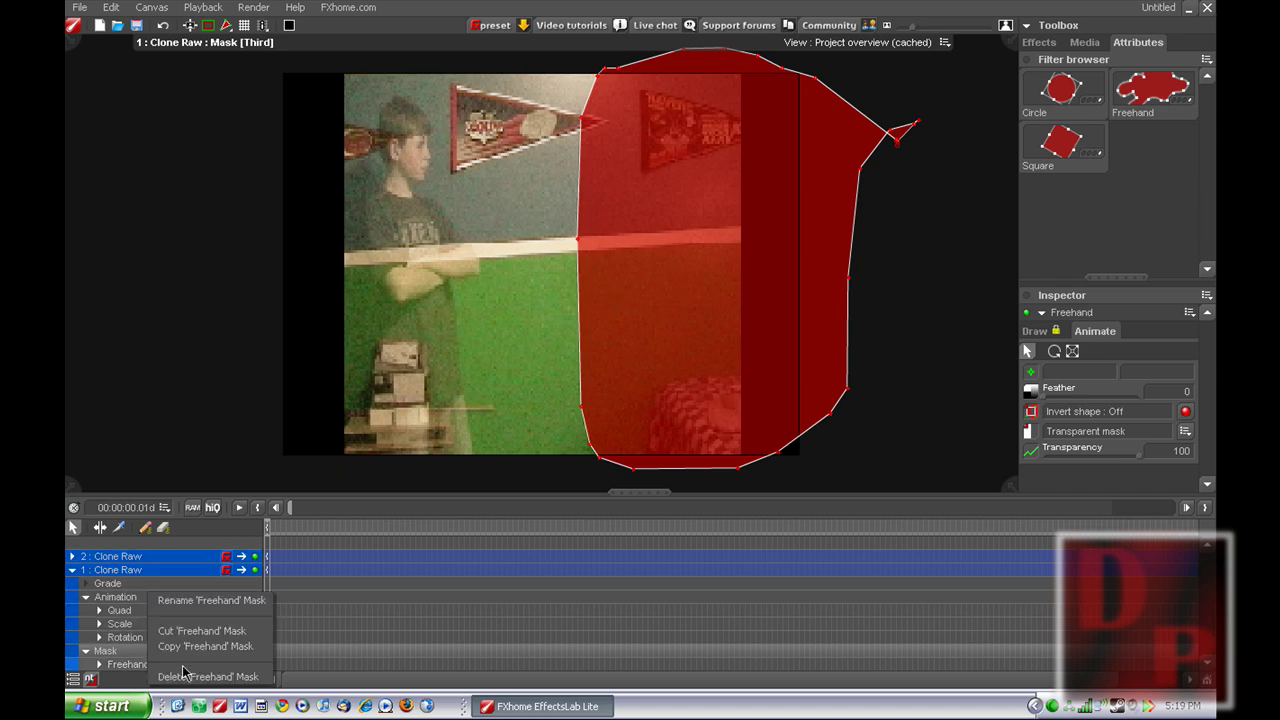
left_click(184, 675)
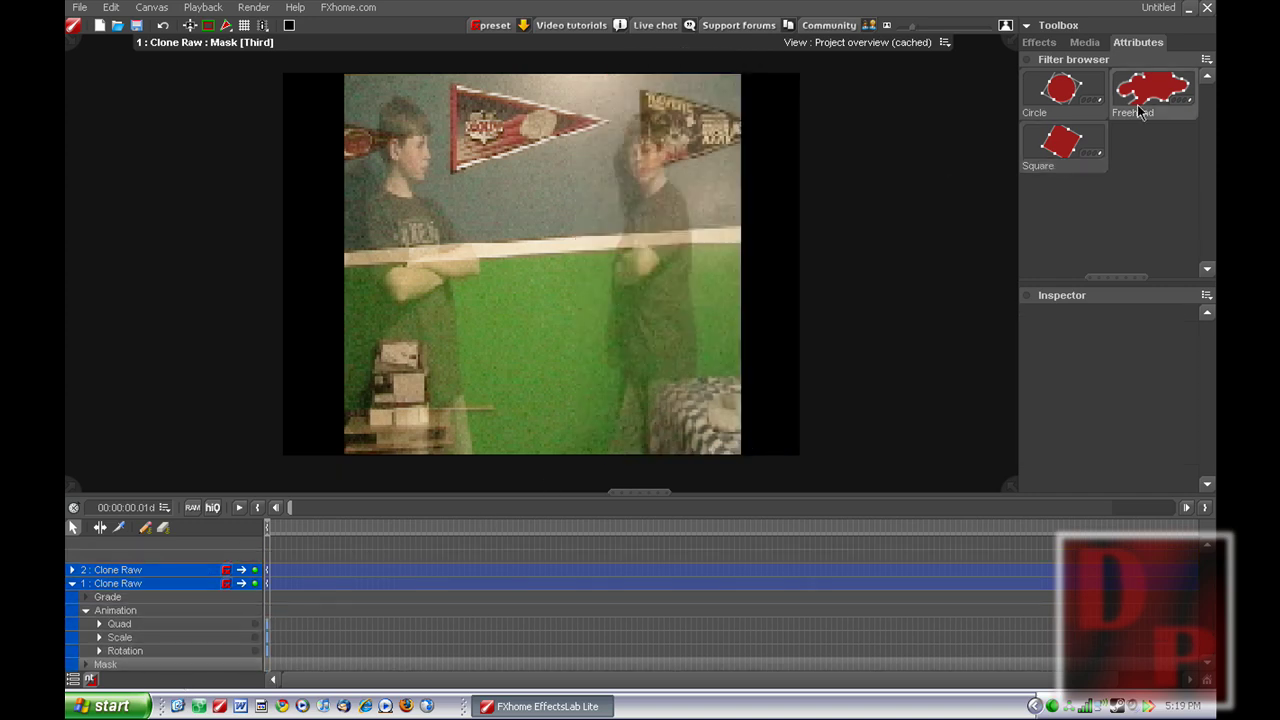
- Apply a Freehand mask to layer 1, traced around the left half of the frame
double_click(1138, 112)
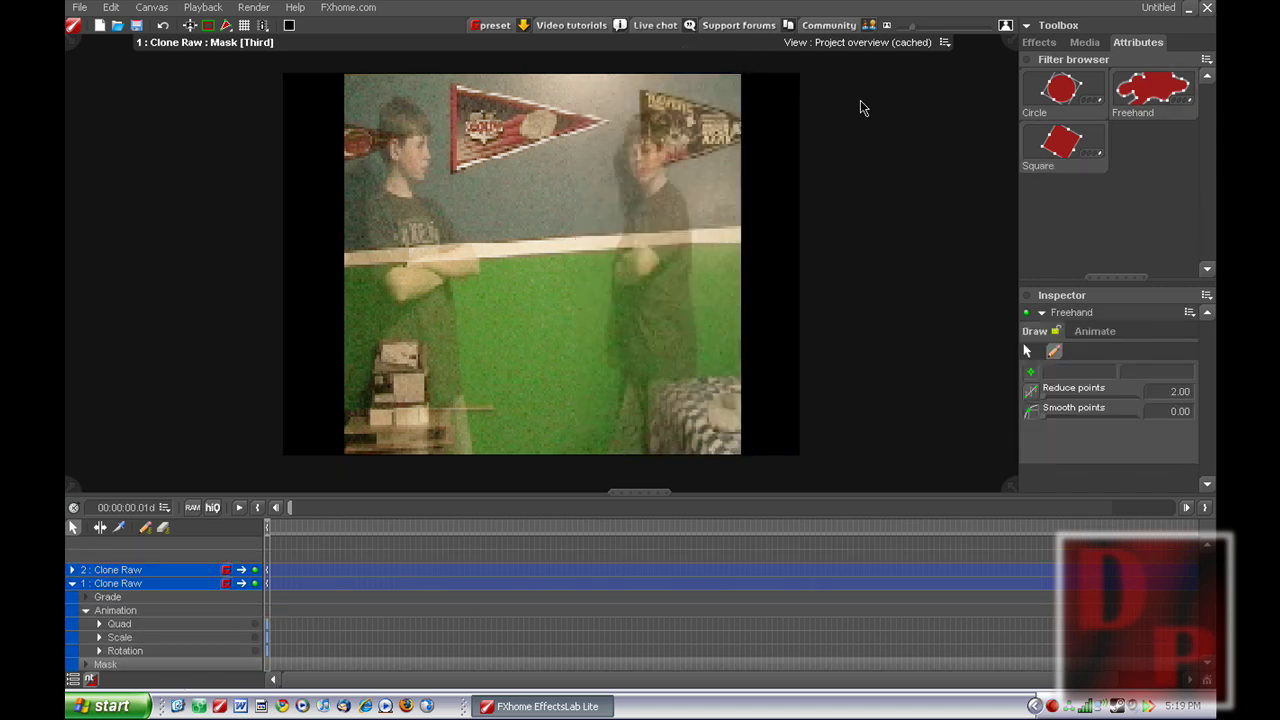
left_click(281, 60)
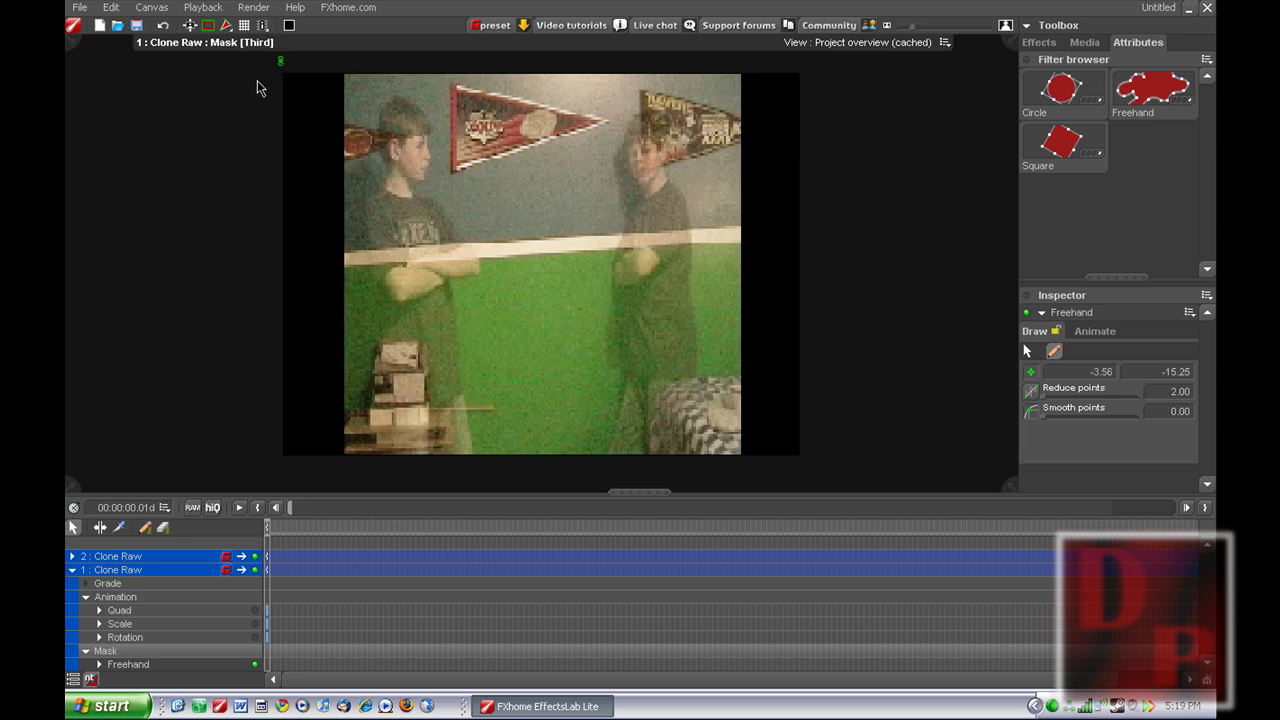
left_click(318, 52)
left_click(348, 56)
key("Escape")
mouse_move(375, 58)
left_mouse_down()
mouse_move(511, 57)
mouse_move(528, 84)
mouse_move(540, 359)
mouse_move(564, 379)
mouse_move(541, 464)
mouse_move(427, 482)
mouse_move(229, 461)
mouse_move(206, 282)
left_mouse_up()
left_click_drag(221, 157, 274, 80)
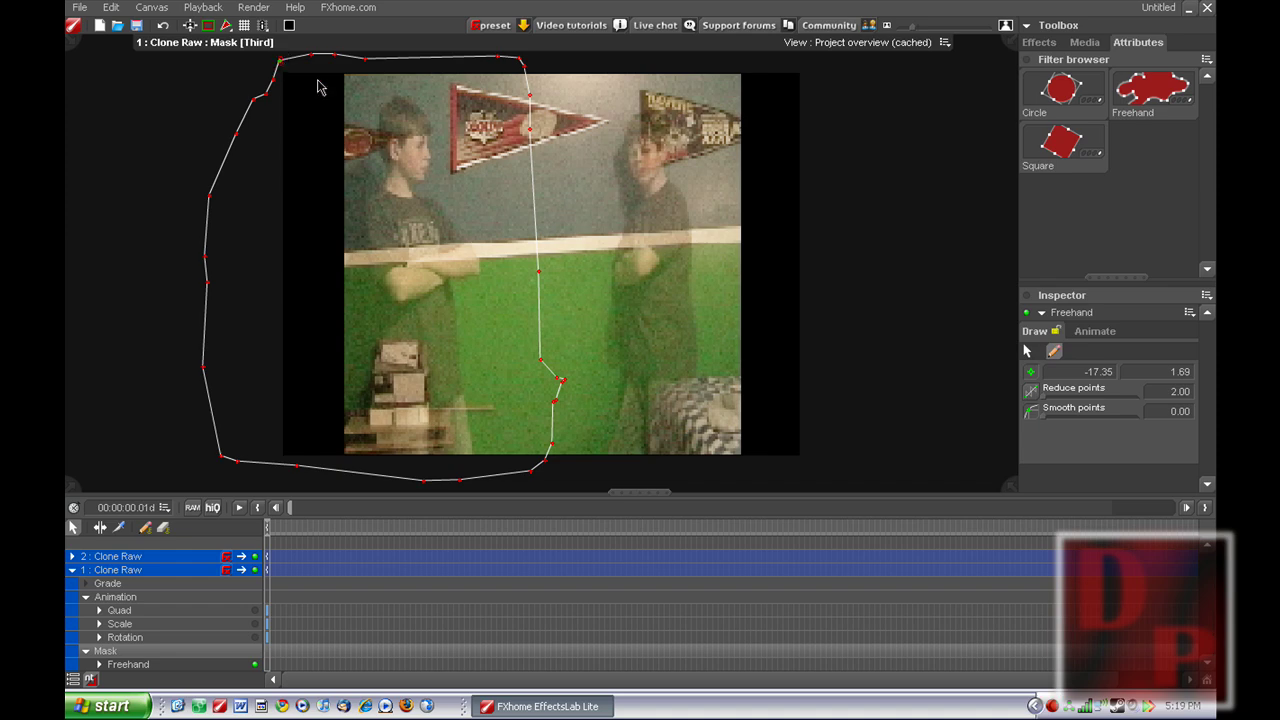
left_click(1108, 331)
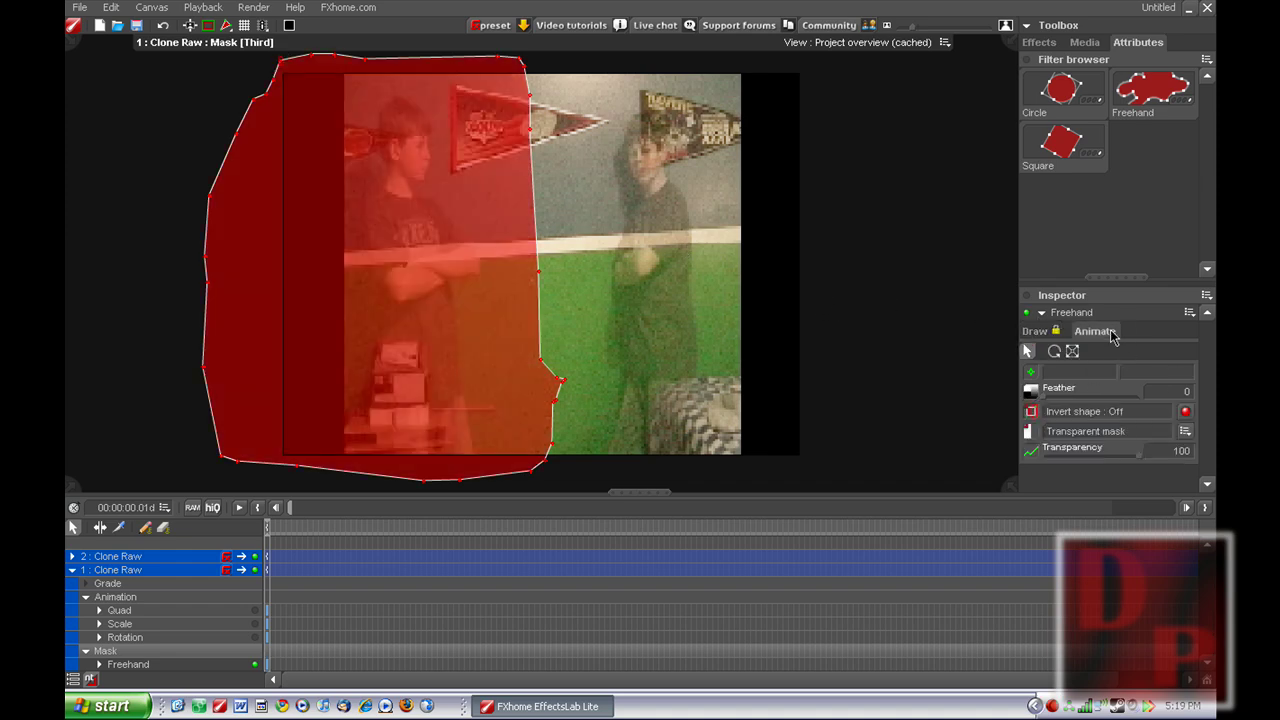
left_click(140, 570)
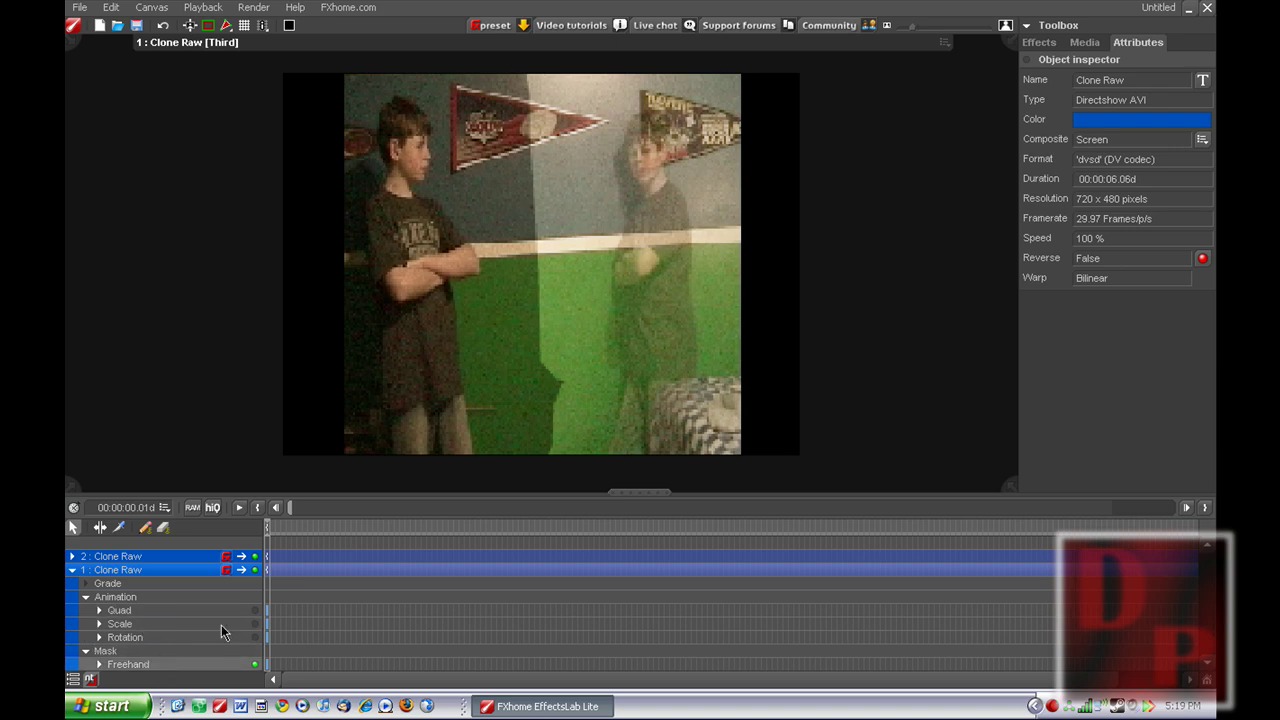
- Set the left-hand freehand mask's Feather to 200, then collapse layer 1
left_click(148, 664)
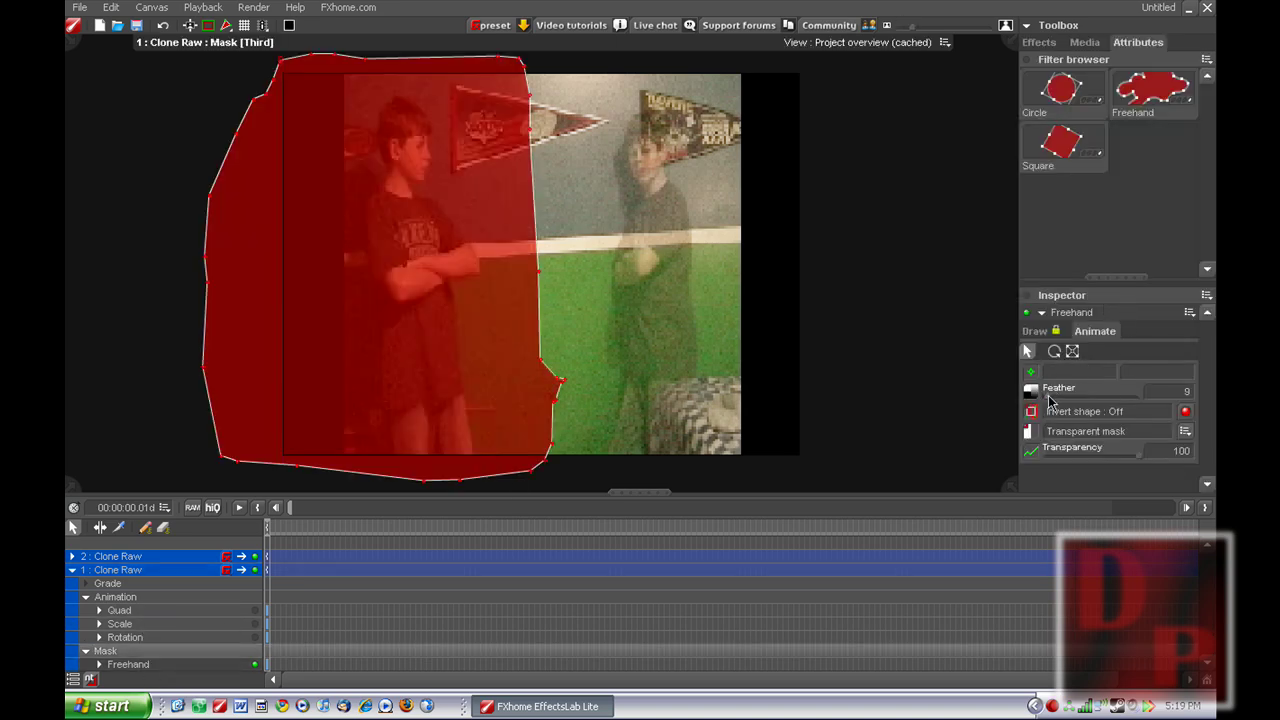
left_click_drag(1050, 400, 1172, 400)
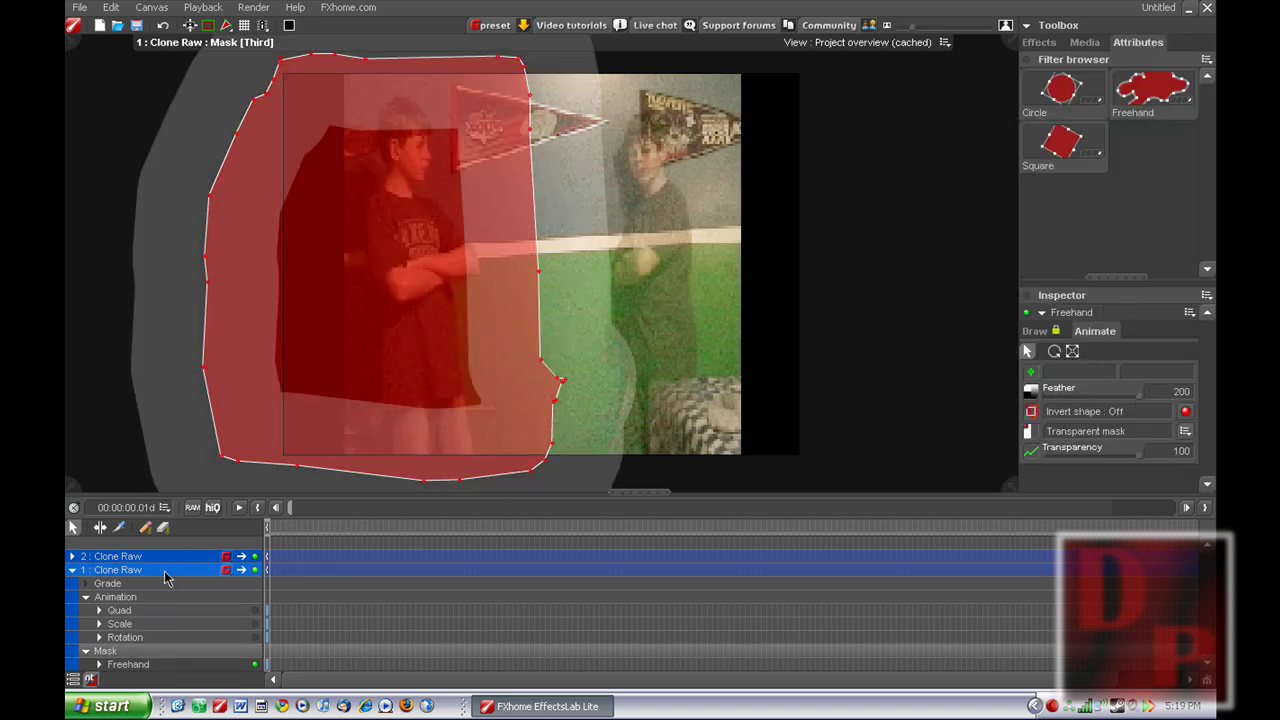
left_click(174, 572)
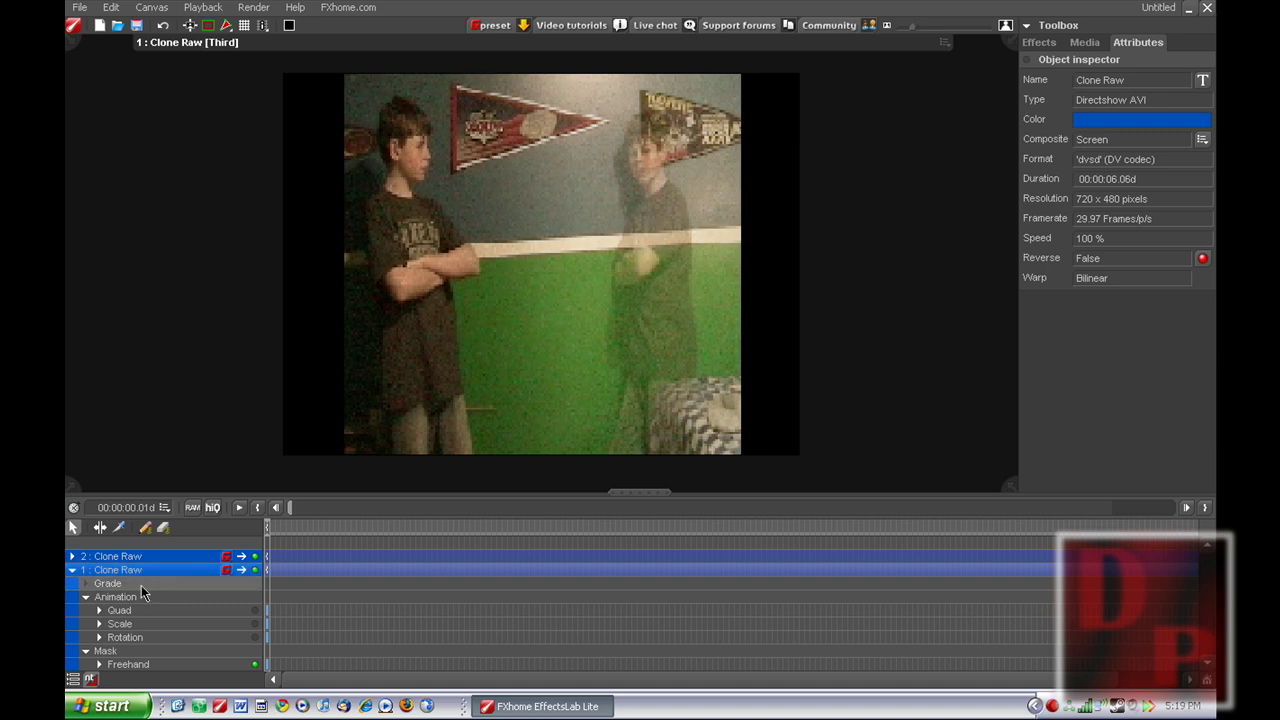
left_click(72, 569)
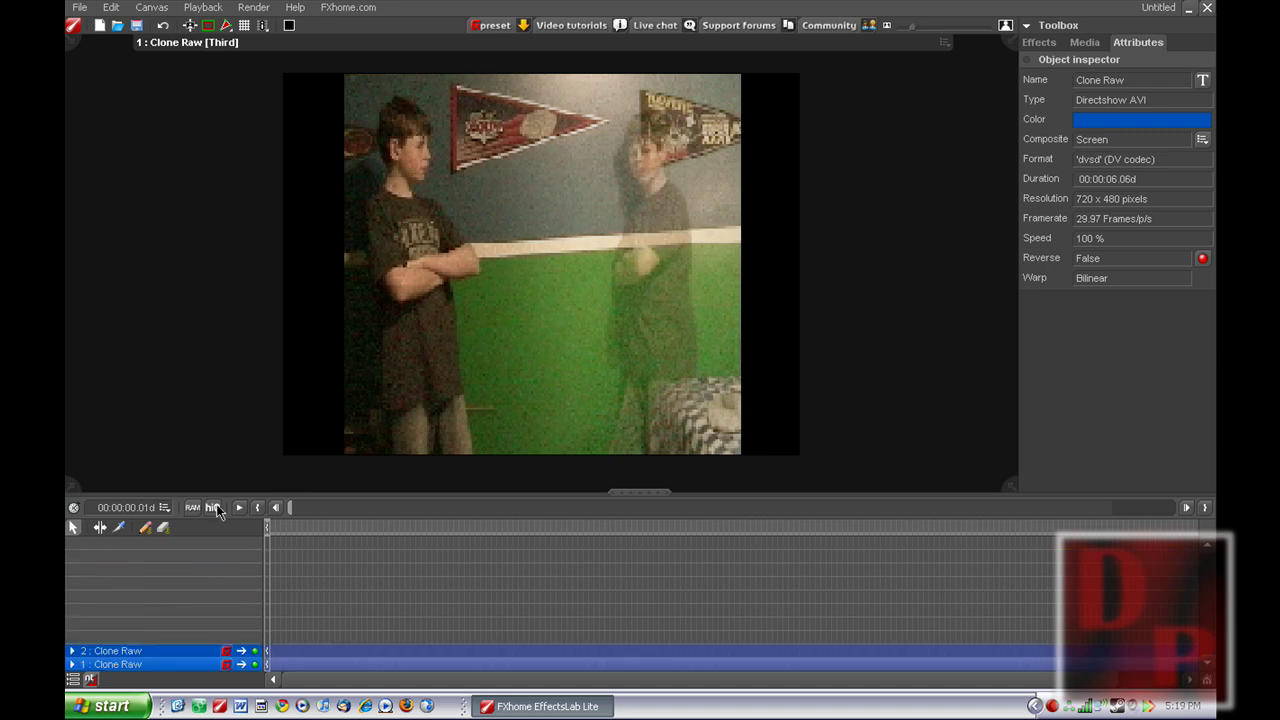
- Add a Freehand mask to layer 2, traced around the right half of the frame
left_click(72, 651)
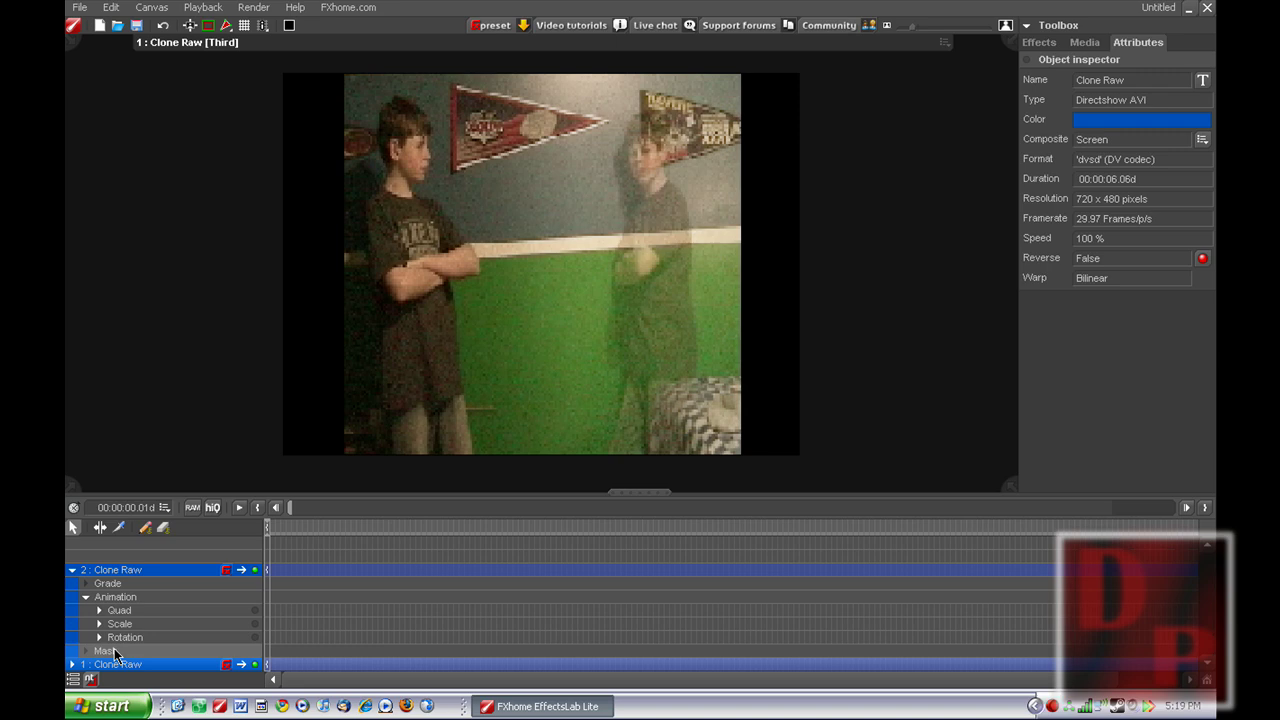
left_click(115, 652)
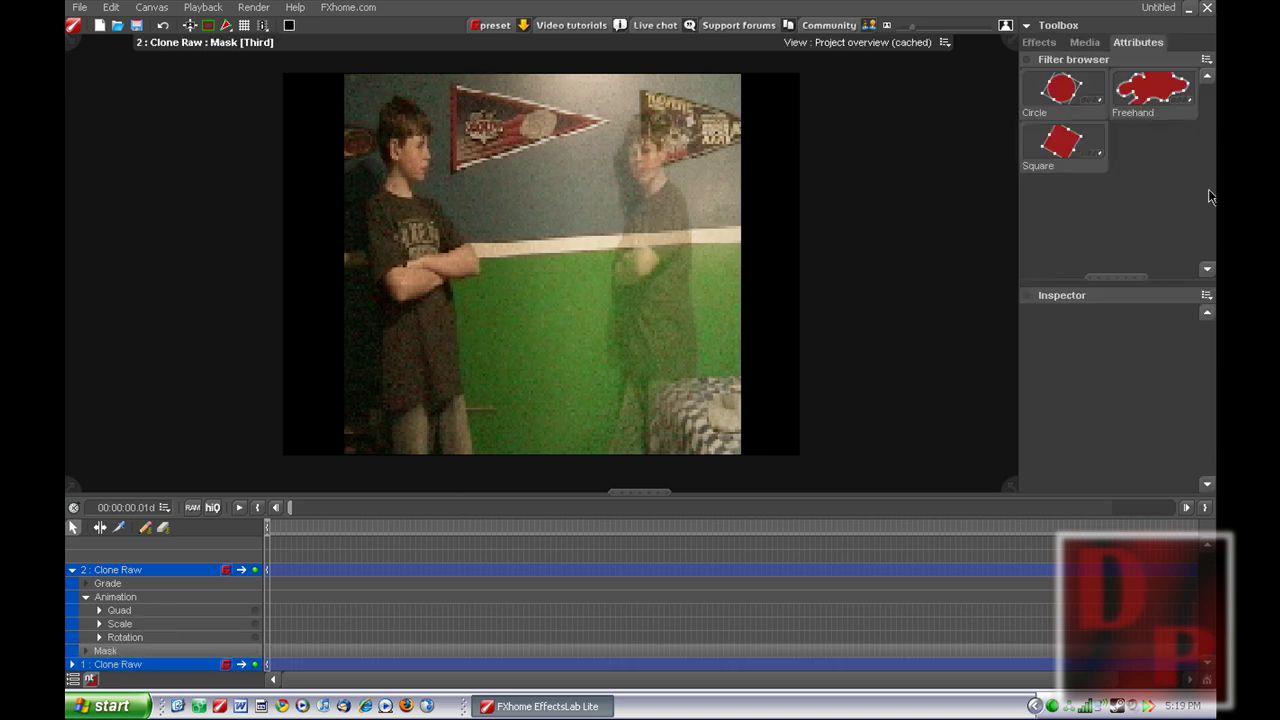
left_click(1152, 90)
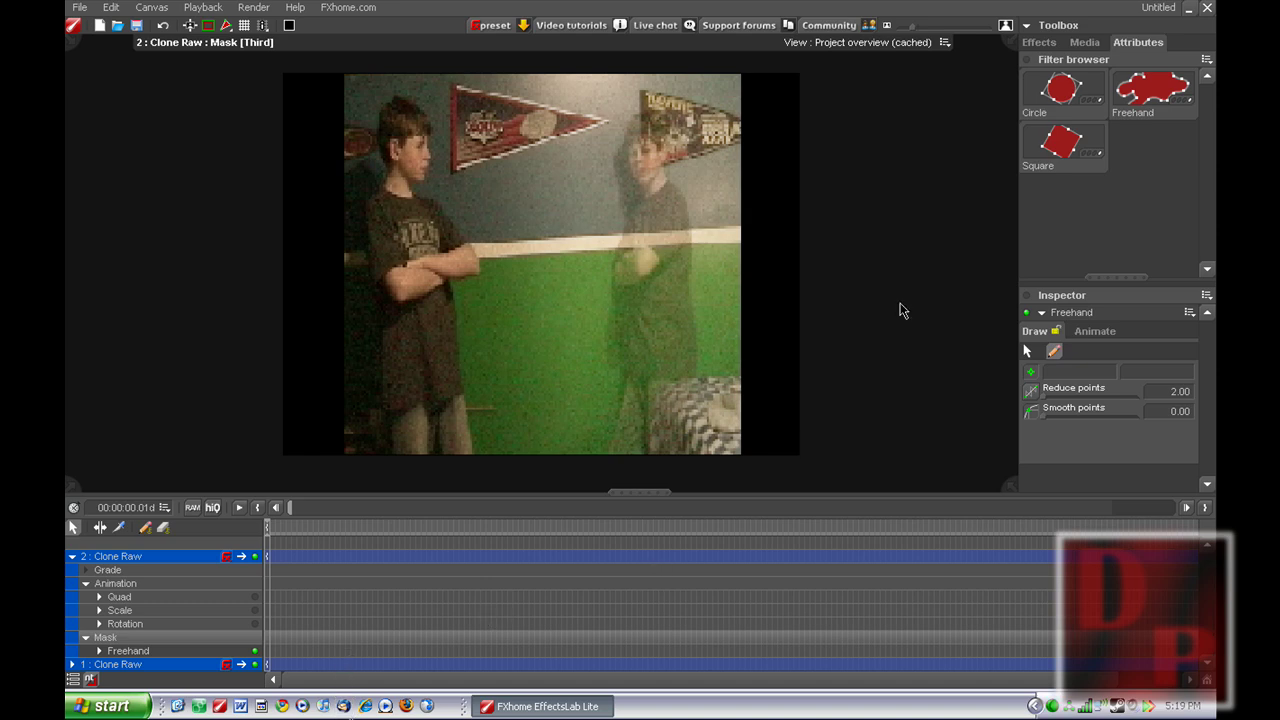
mouse_move(855, 284)
left_mouse_down()
mouse_move(823, 12)
mouse_move(688, 58)
left_mouse_up()
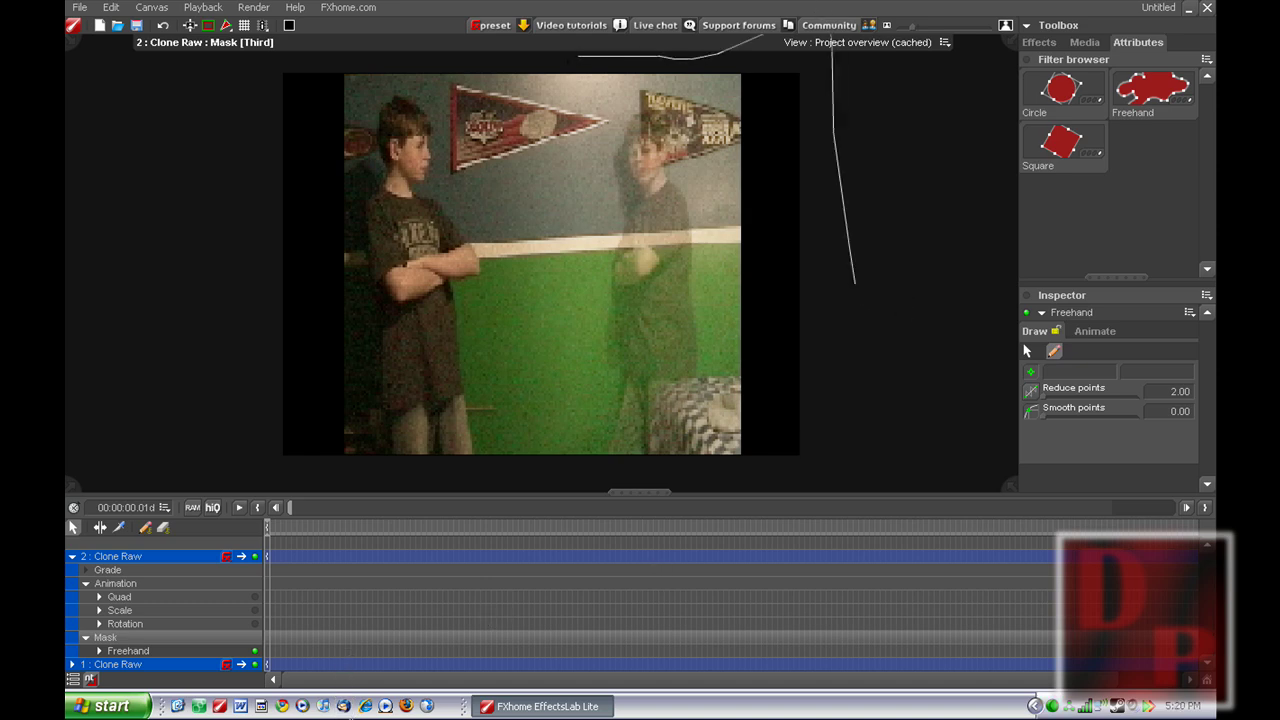
mouse_move(553, 145)
left_mouse_down()
mouse_move(530, 261)
mouse_move(531, 343)
mouse_move(551, 410)
mouse_move(537, 465)
mouse_move(652, 479)
left_mouse_up()
left_click_drag(773, 465, 841, 449)
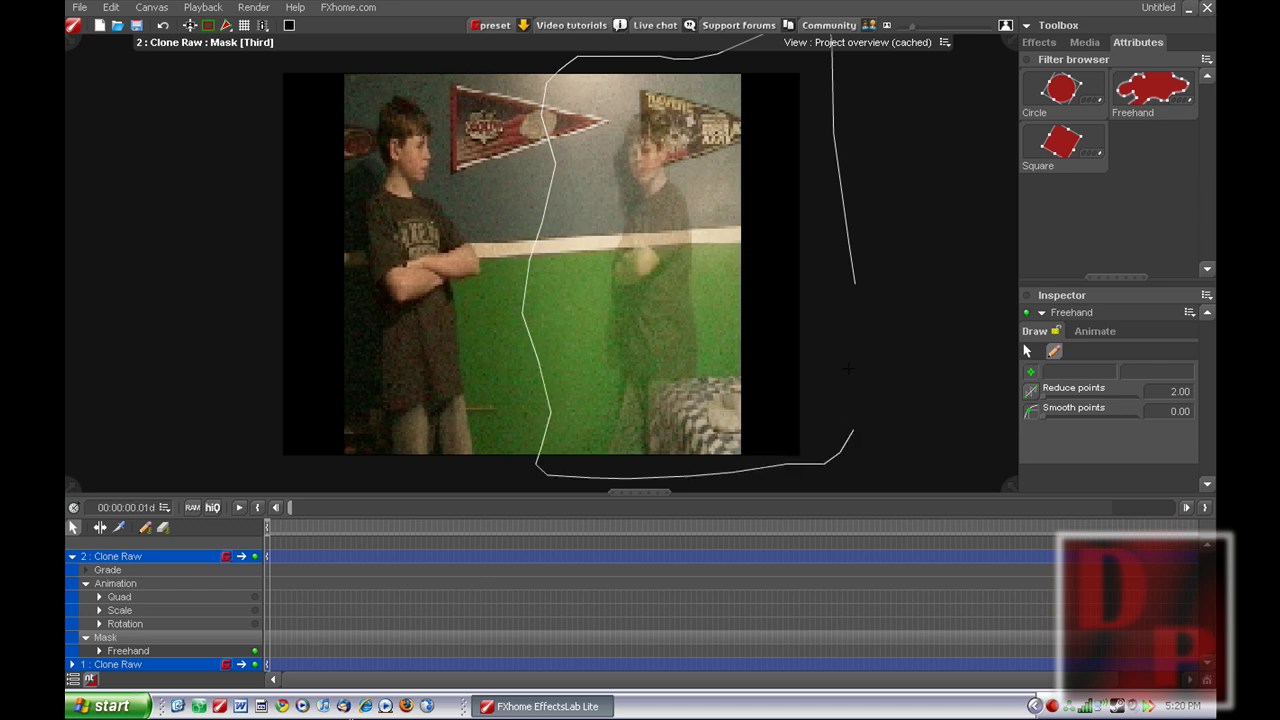
left_click_drag(848, 368, 854, 287)
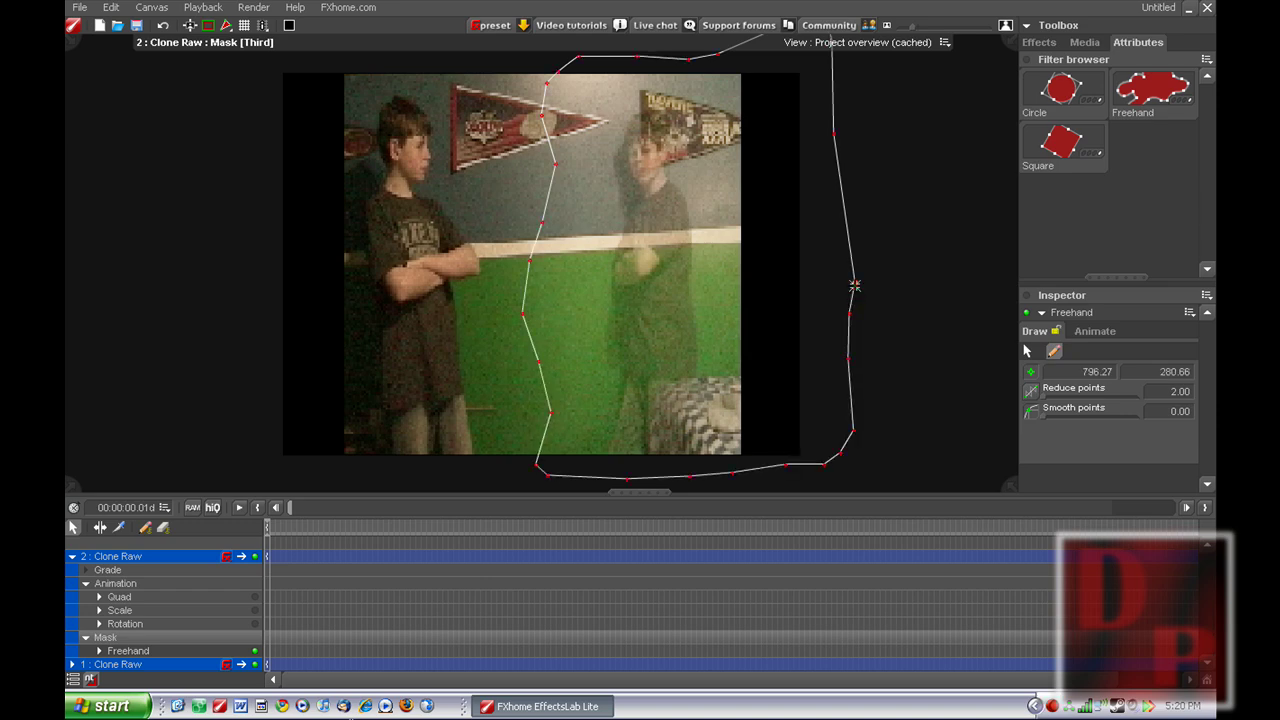
- Set the second mask's Feather to 200 and view the composite
left_click(1093, 331)
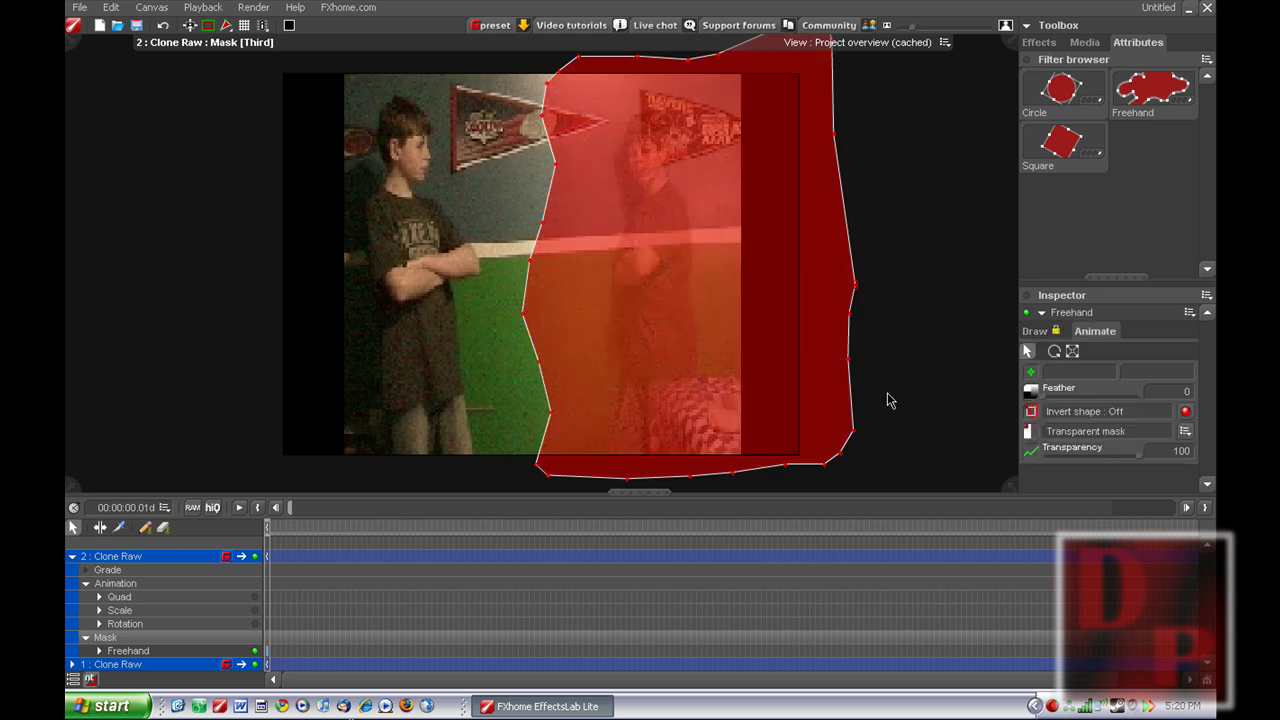
left_click_drag(1063, 397, 1140, 396)
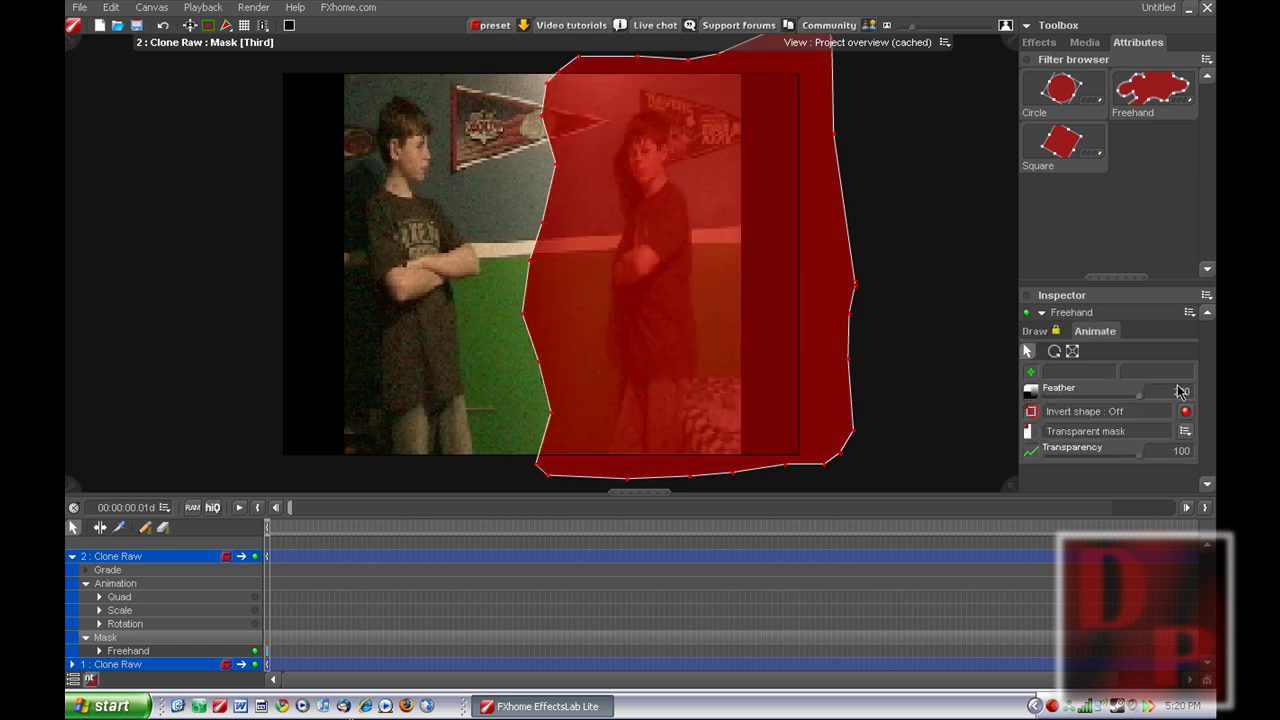
left_click(174, 560)
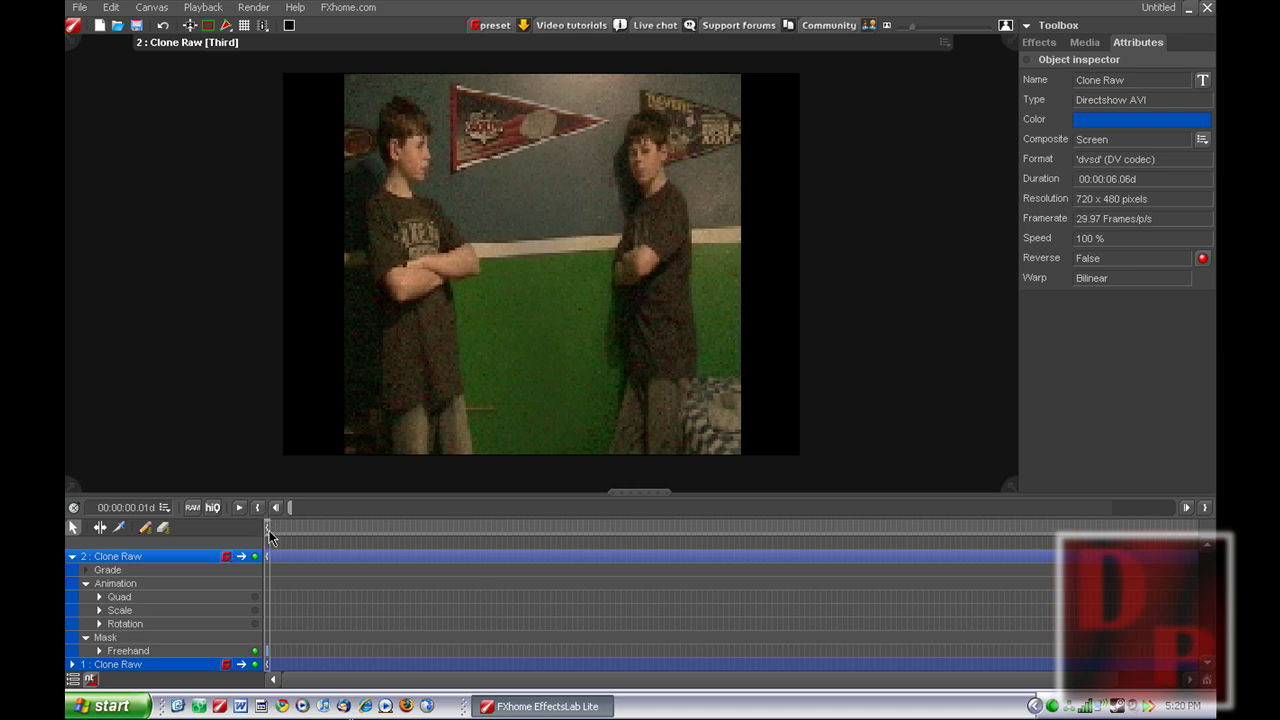
- Play back the composite of the two solid boys, then collapse layer 2
left_click_drag(269, 530, 316, 526)
key("space")
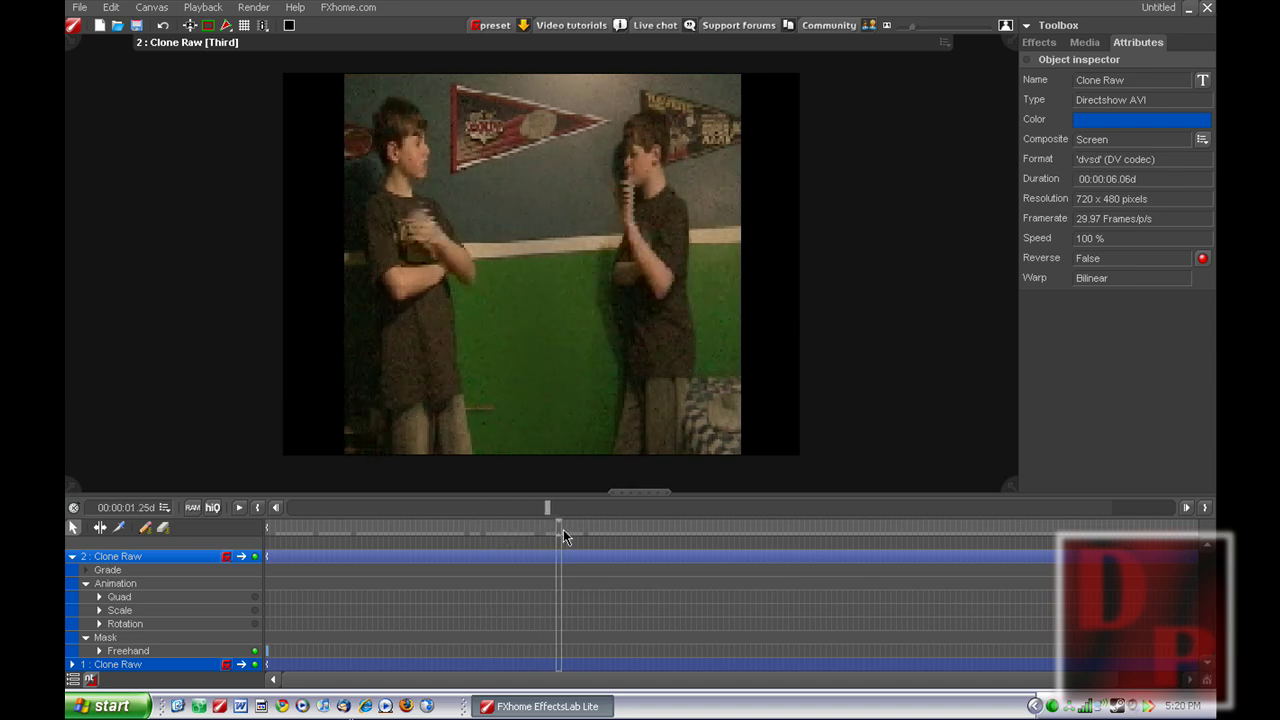
left_click(255, 536)
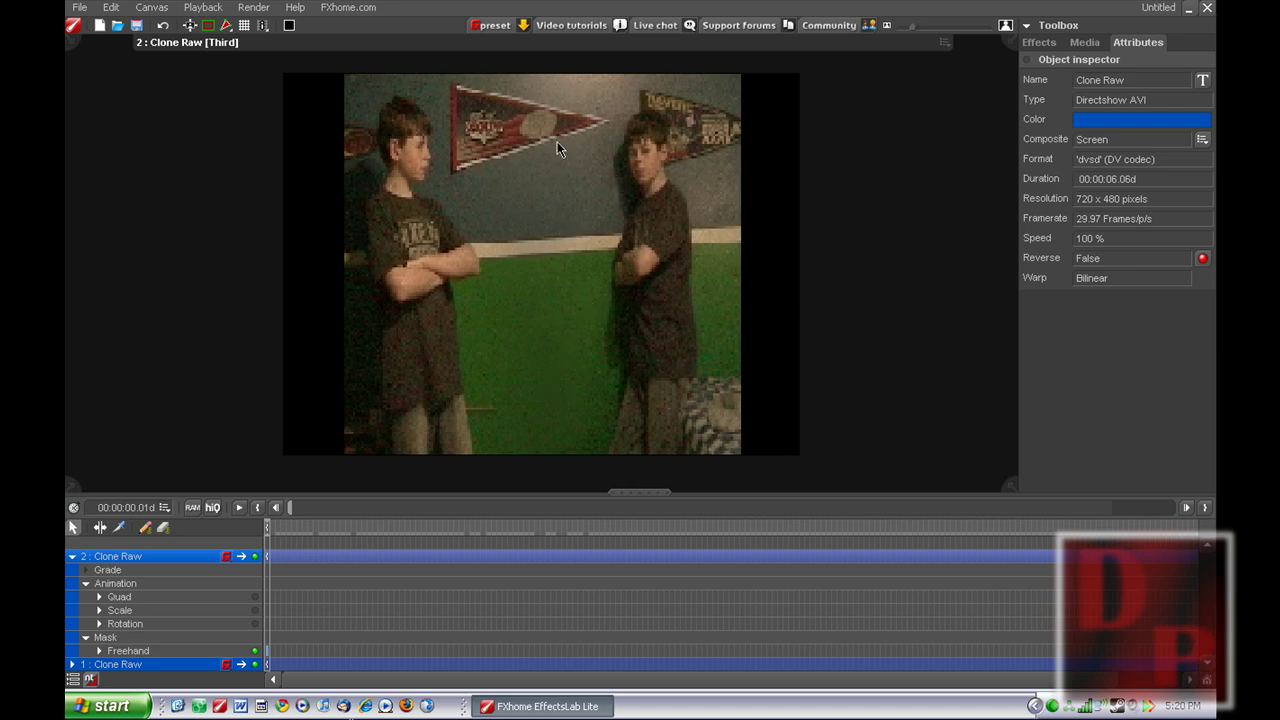
left_click(73, 556)
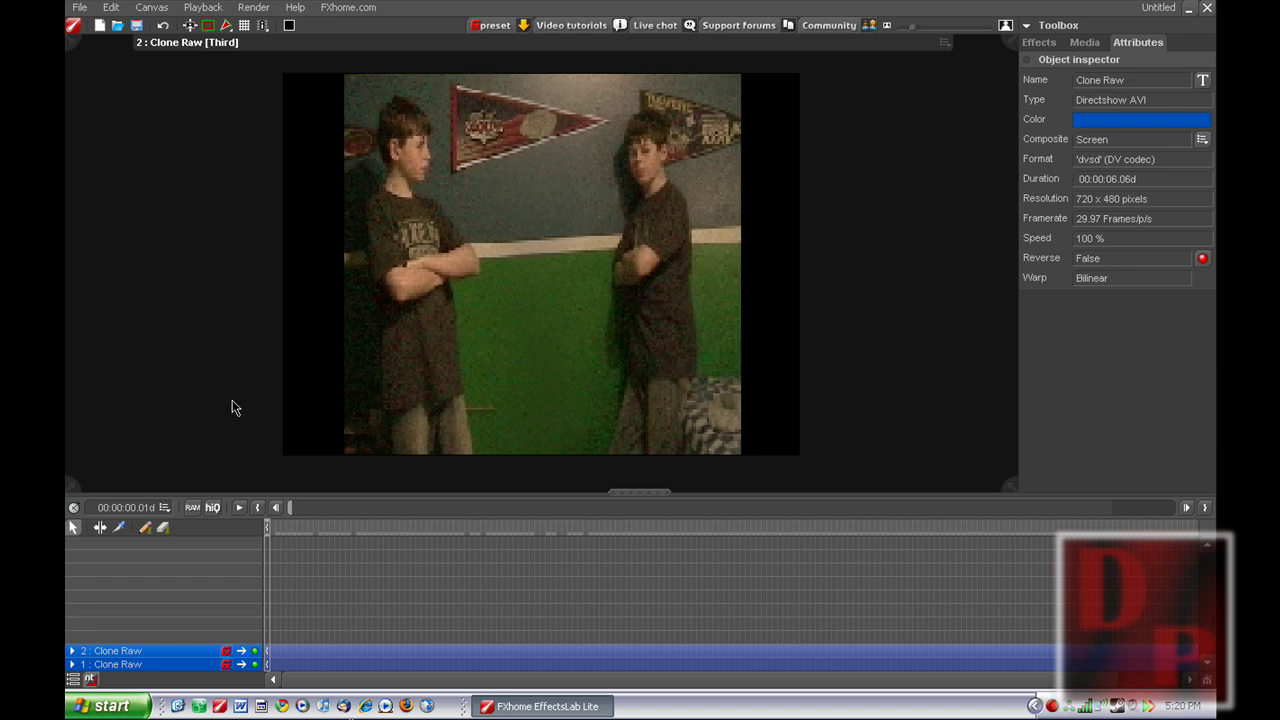